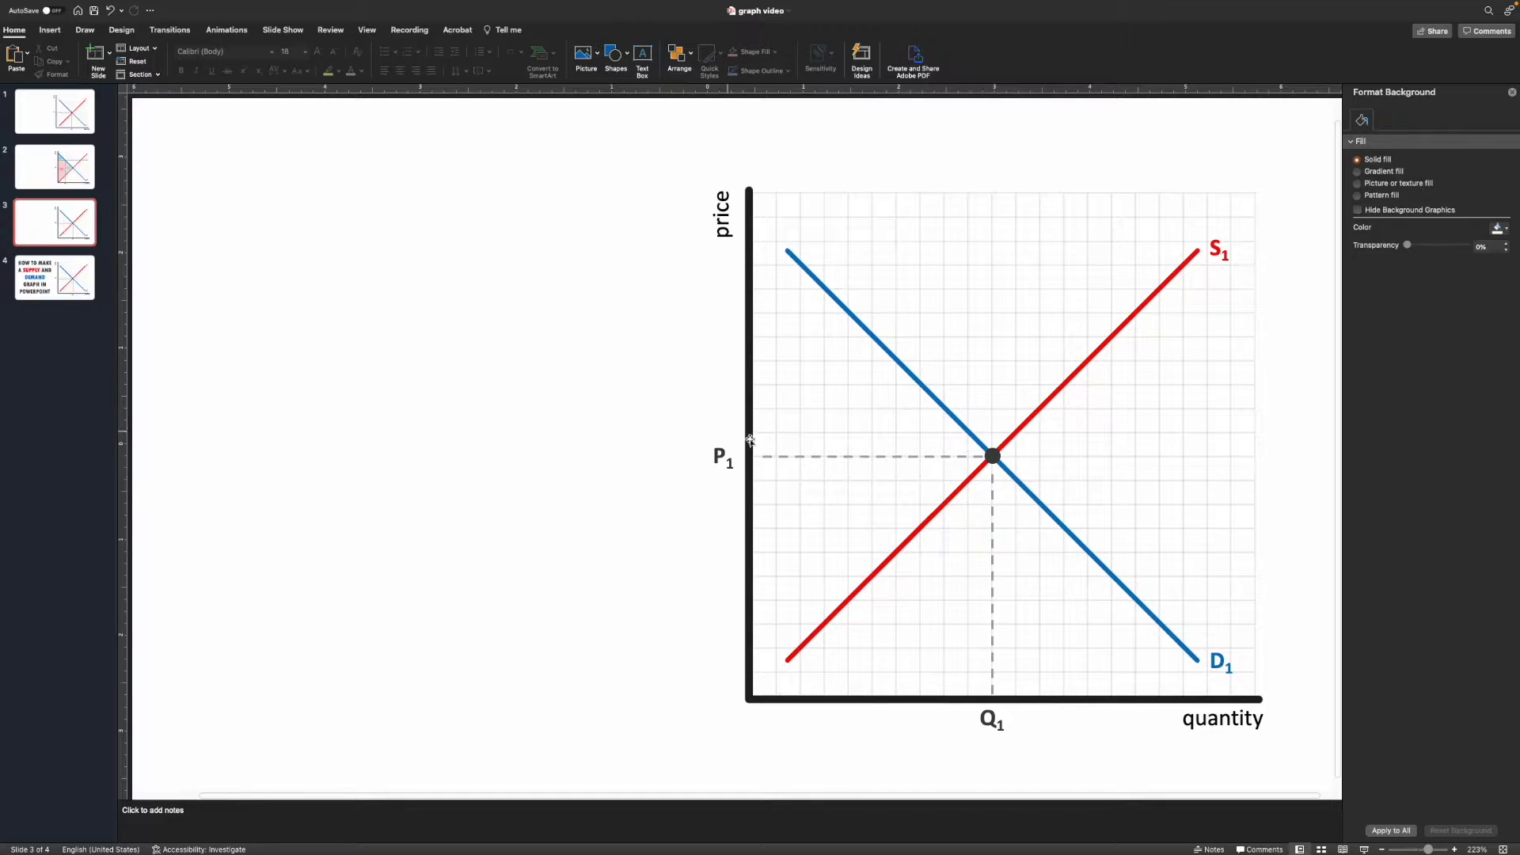
{"action": "left_click", "coordinate": [798, 456]}
{"action": "key", "text": "ctrl+z"}
{"action": "left_click", "coordinate": [645, 361]}
Step: Show the Animation Pane and enlarge its list of animations
{"action": "left_click", "coordinate": [227, 30]}
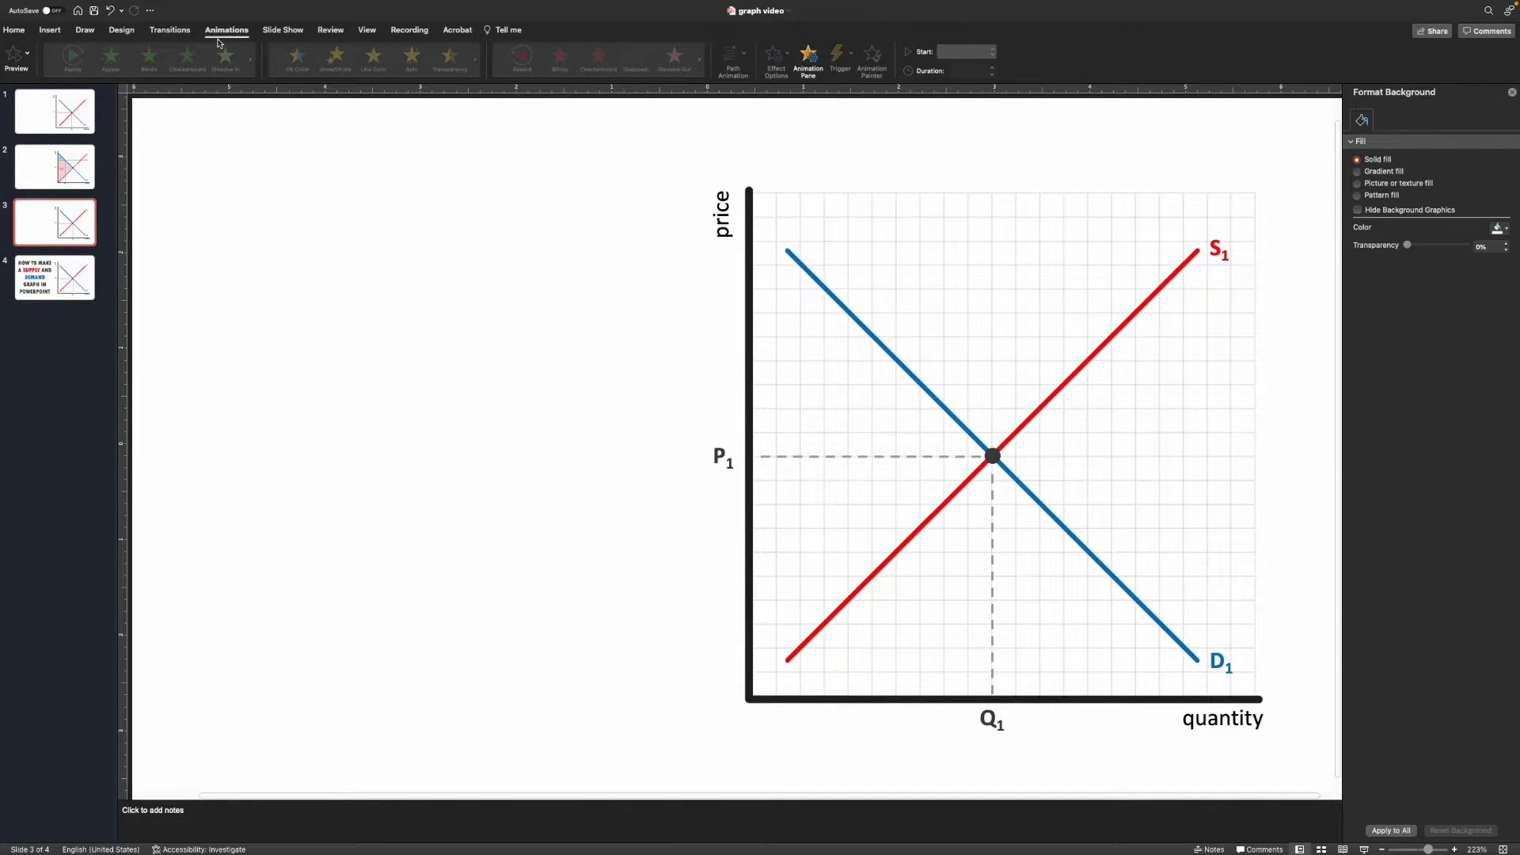
{"action": "left_click", "coordinate": [809, 59]}
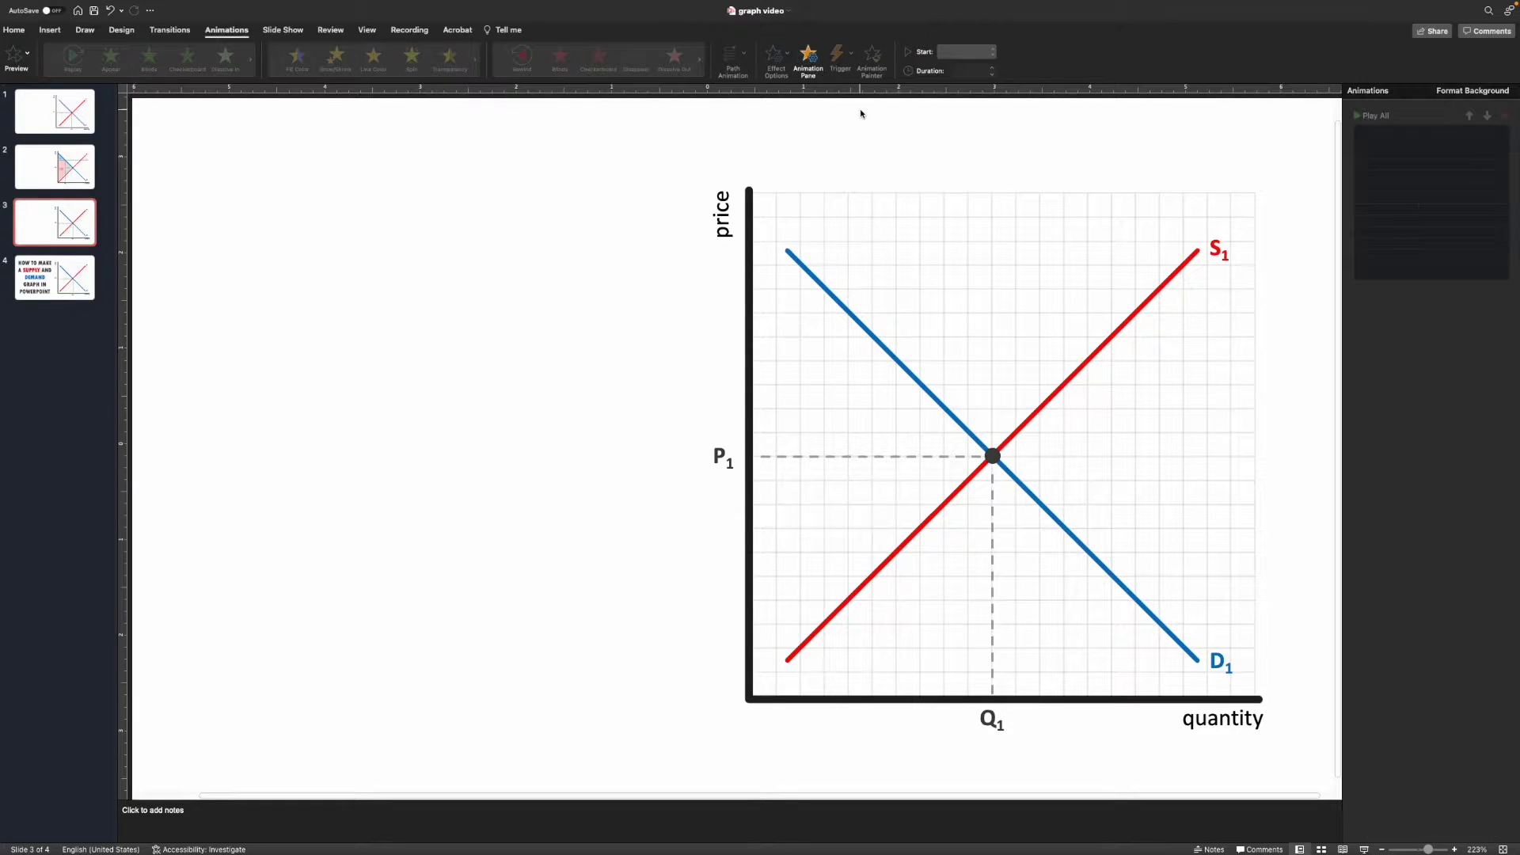
{"action": "left_click_drag", "start_coordinate": [1423, 280], "coordinate": [1449, 640]}
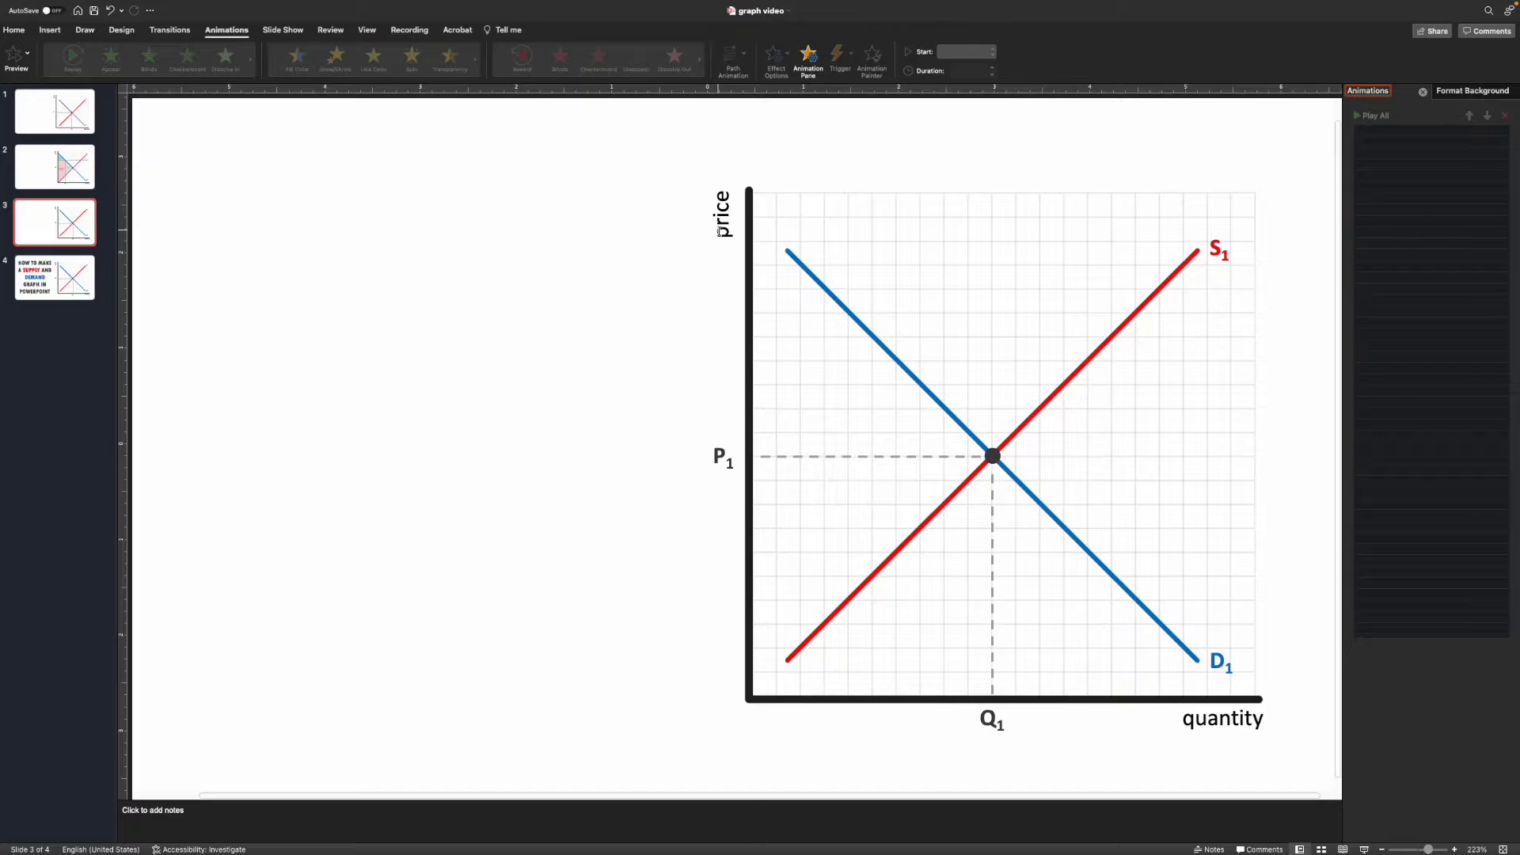
Step: Add a Fade entrance animation to both the price and quantity axis labels
{"action": "left_click", "coordinate": [731, 233]}
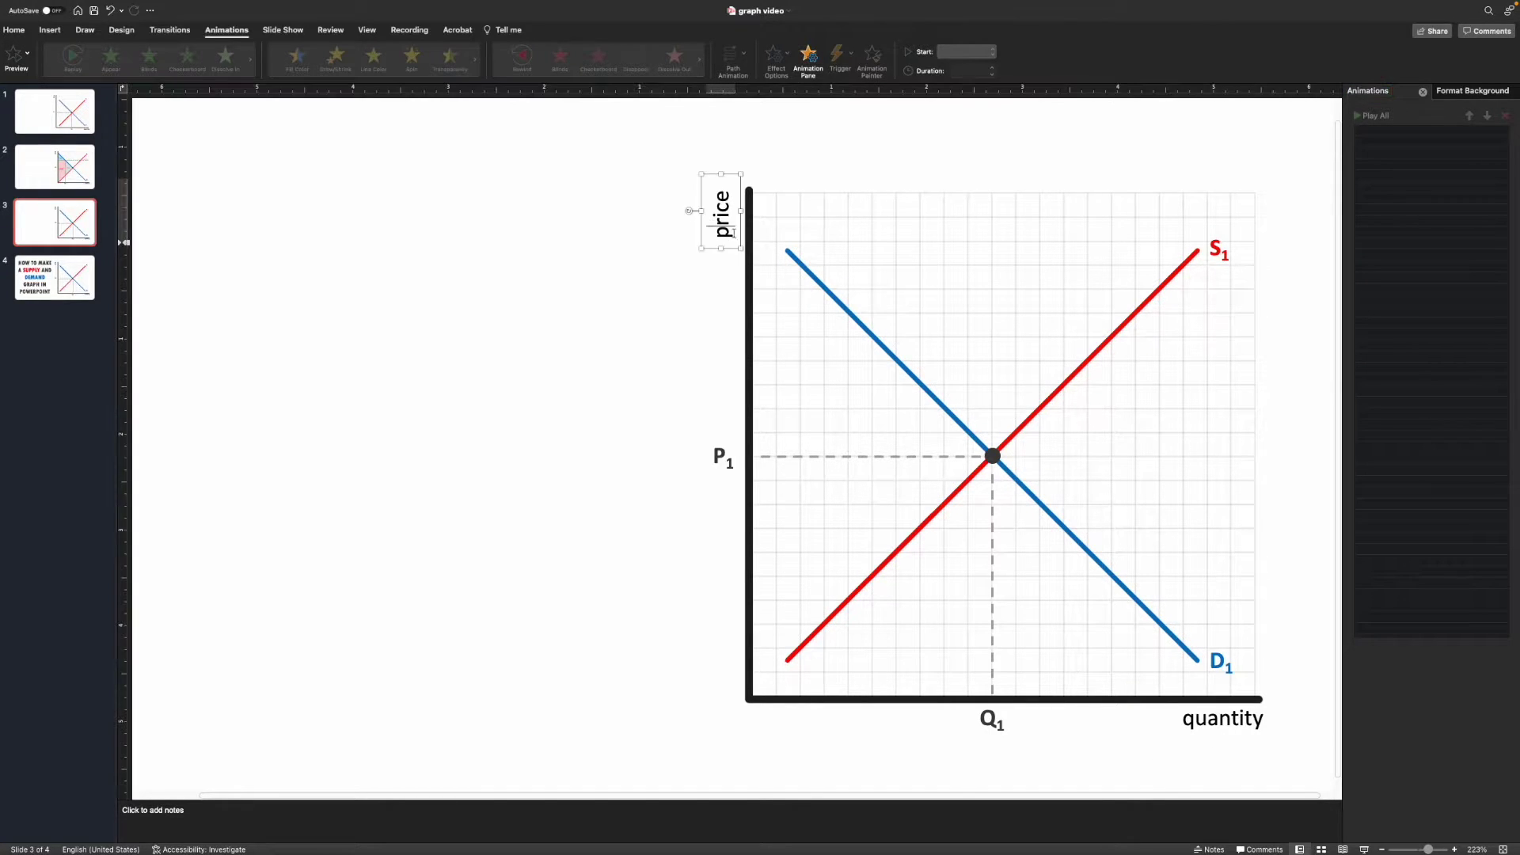
{"action": "left_click", "coordinate": [1234, 716], "text": "shift"}
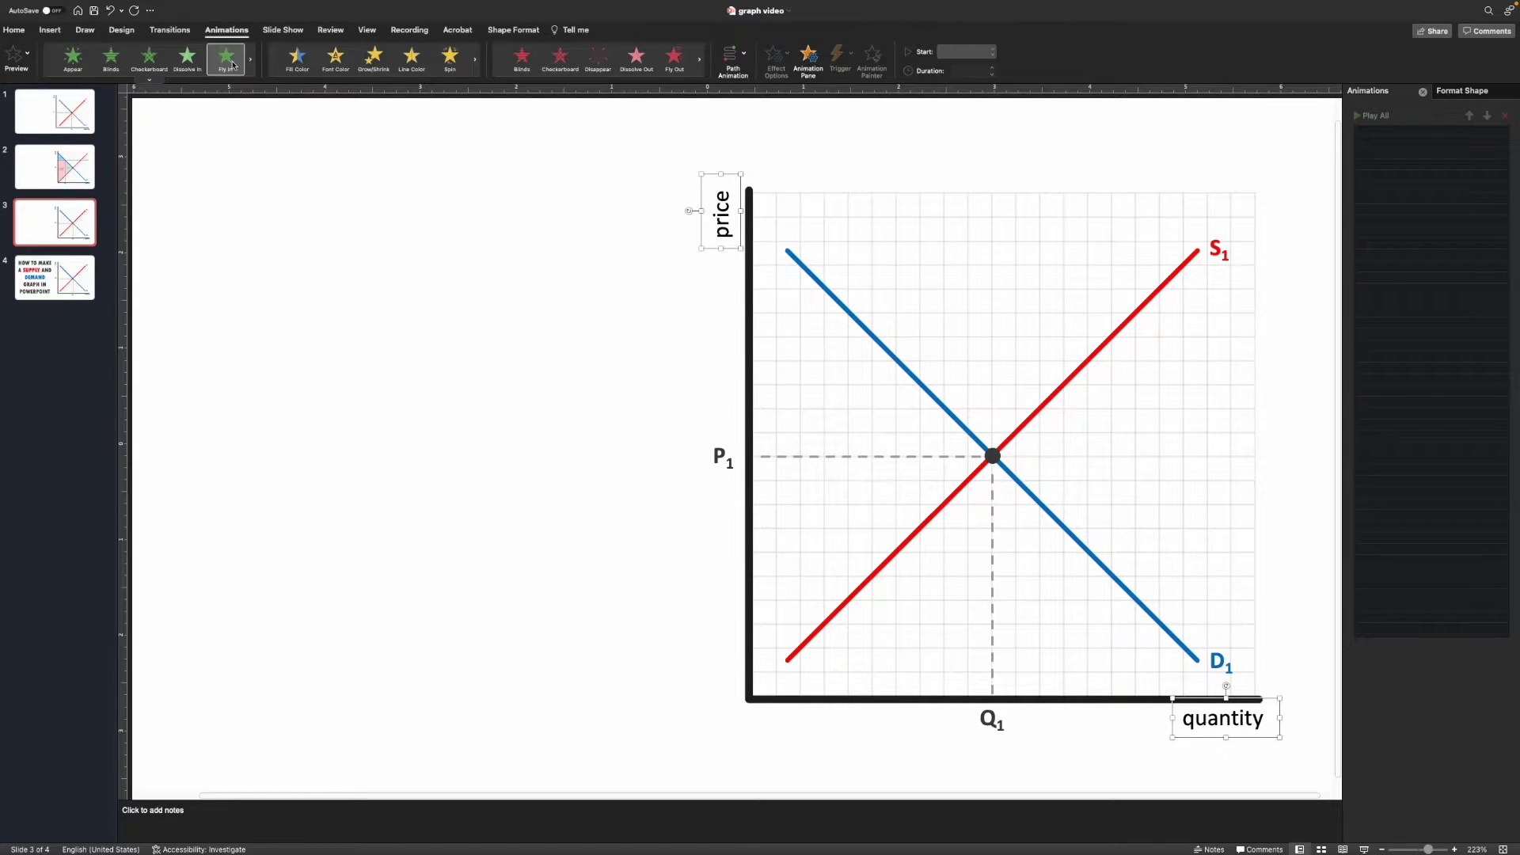
{"action": "left_click", "coordinate": [149, 80]}
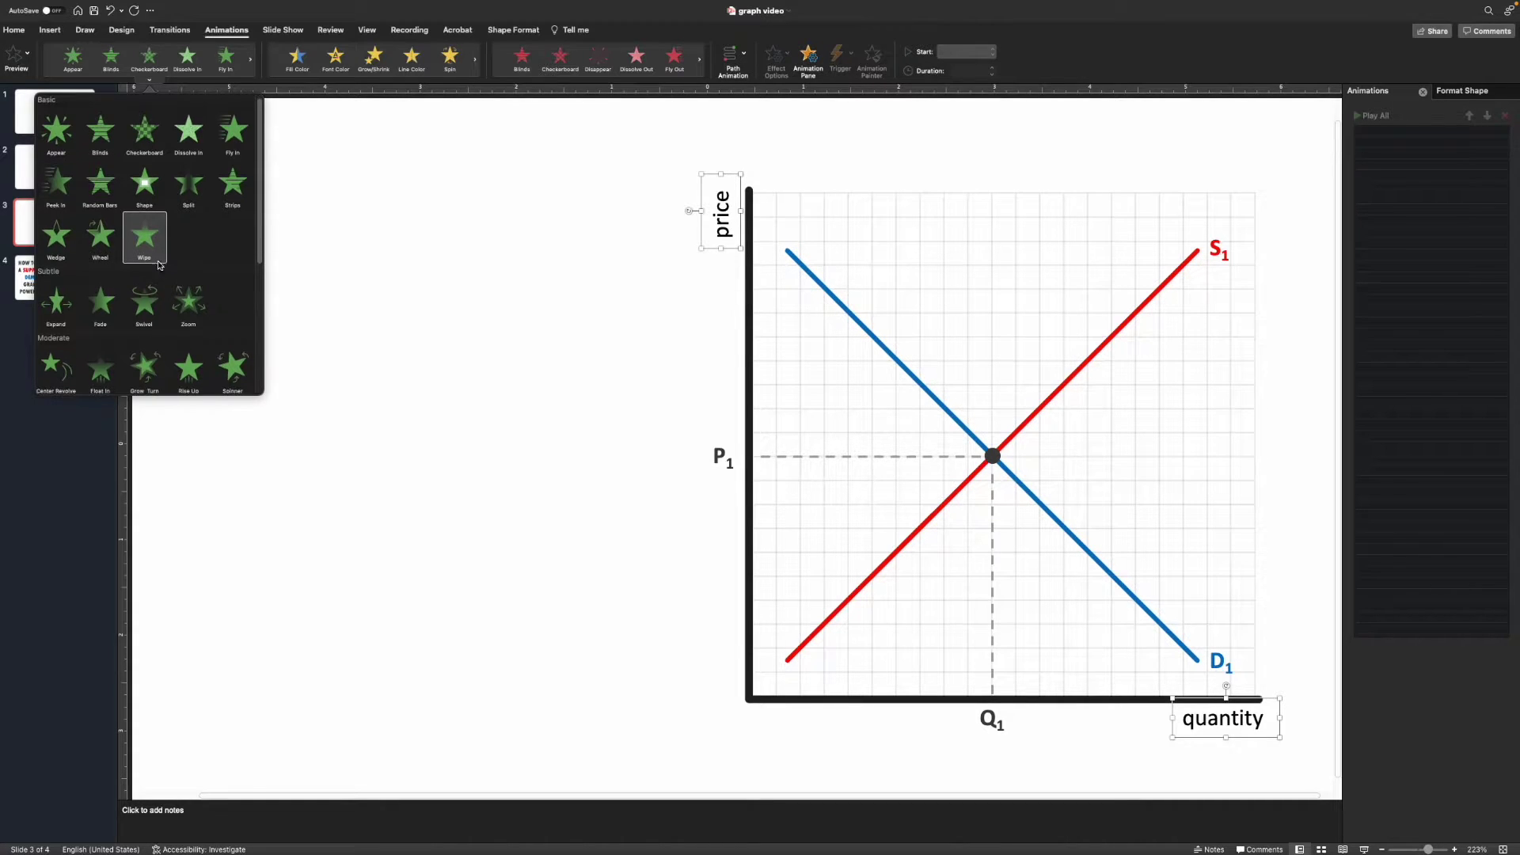
{"action": "left_click", "coordinate": [112, 311]}
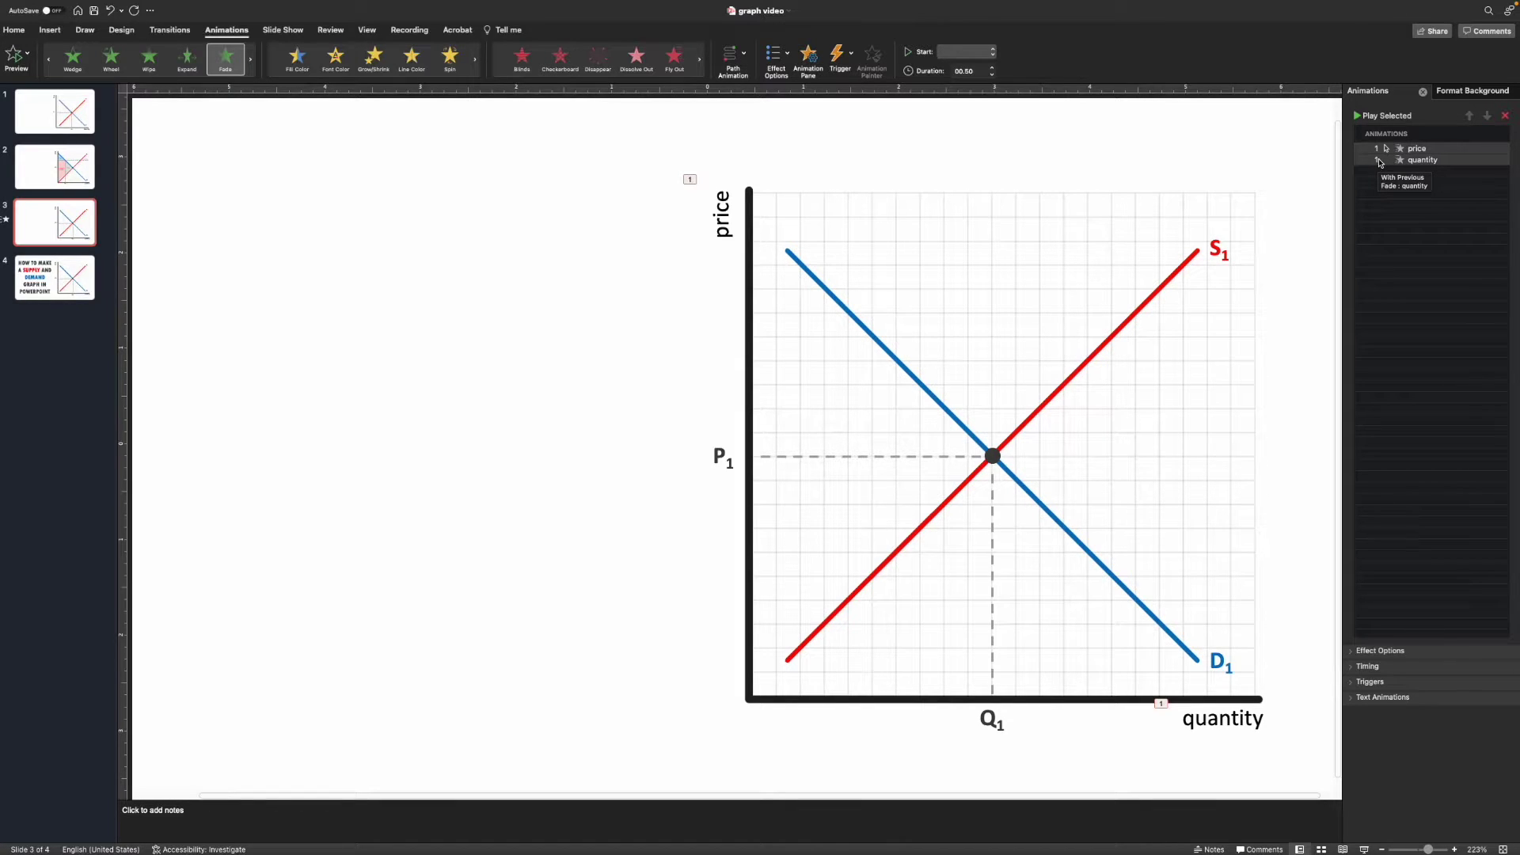
Step: Set the quantity label's animation to start On Click
{"action": "left_click", "coordinate": [1407, 163]}
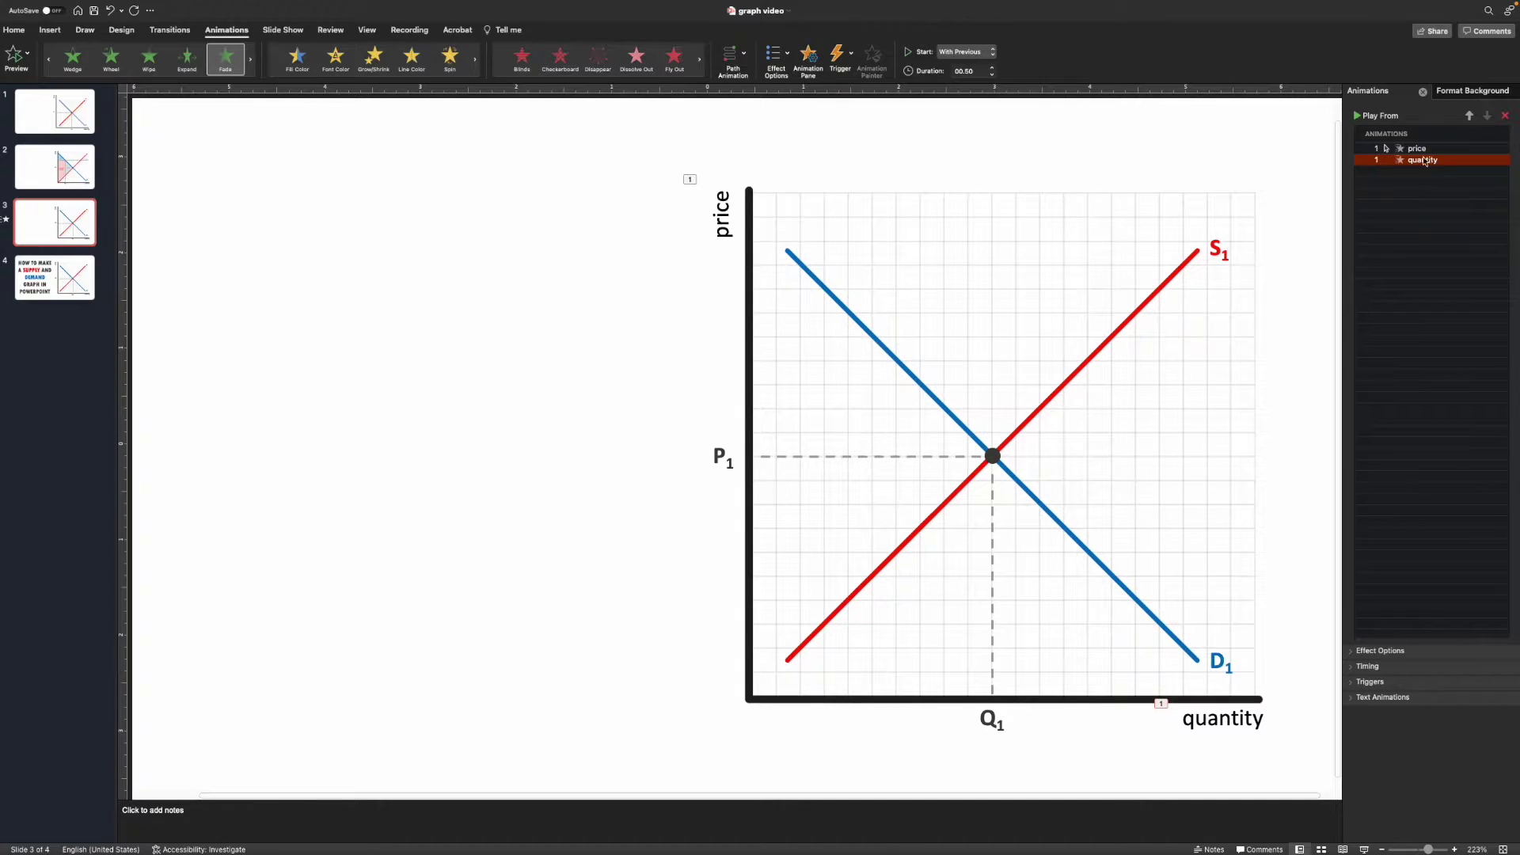
{"action": "left_click", "coordinate": [979, 54]}
{"action": "left_click", "coordinate": [981, 61]}
Step: Add a Wipe entrance animation to the blue demand line and set its direction to From Left
{"action": "left_click", "coordinate": [926, 391]}
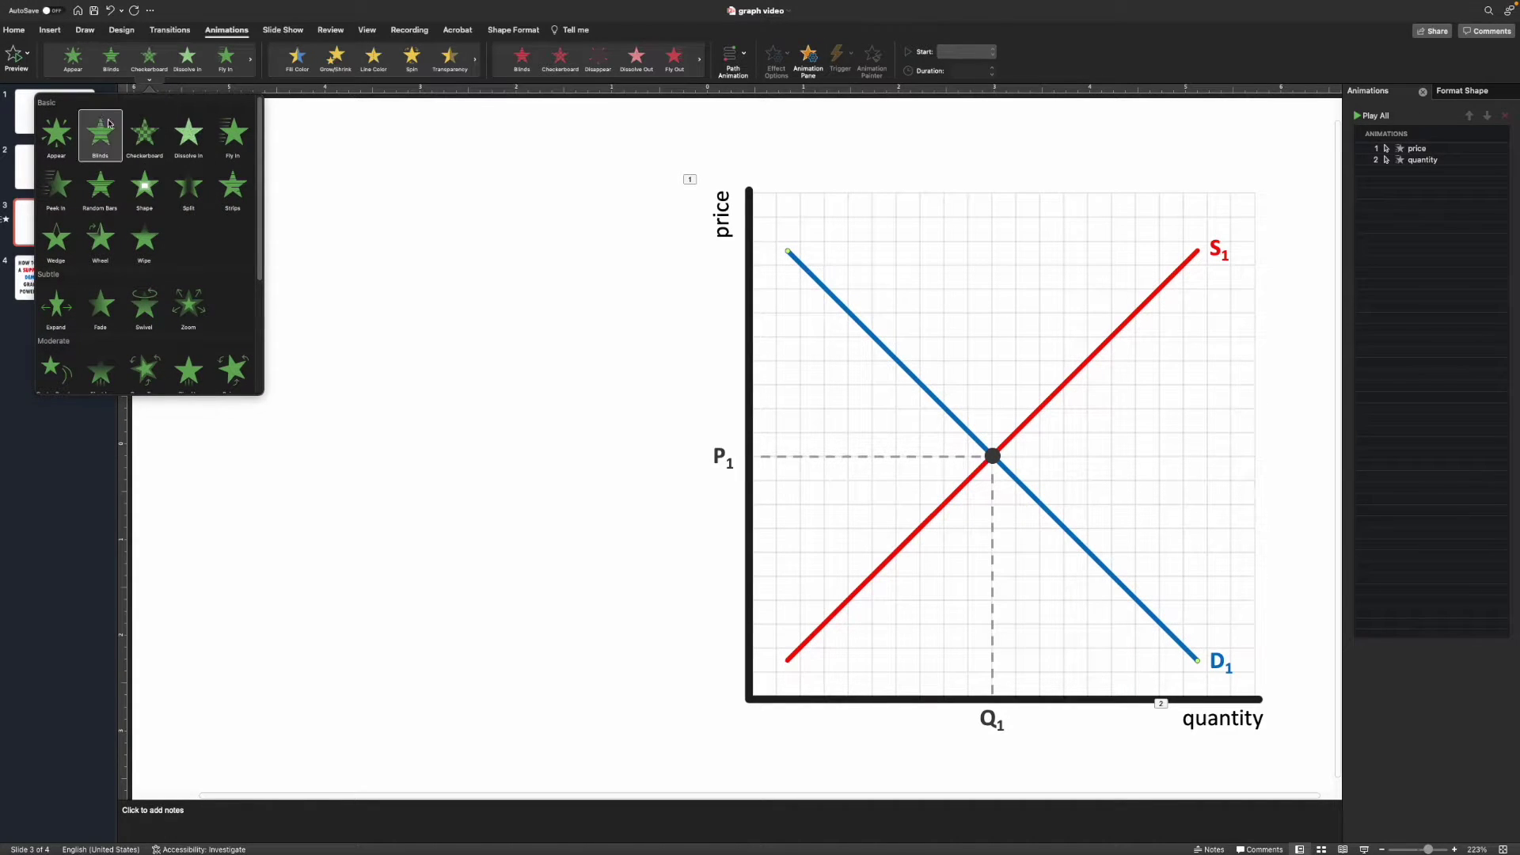
{"action": "left_click", "coordinate": [150, 243]}
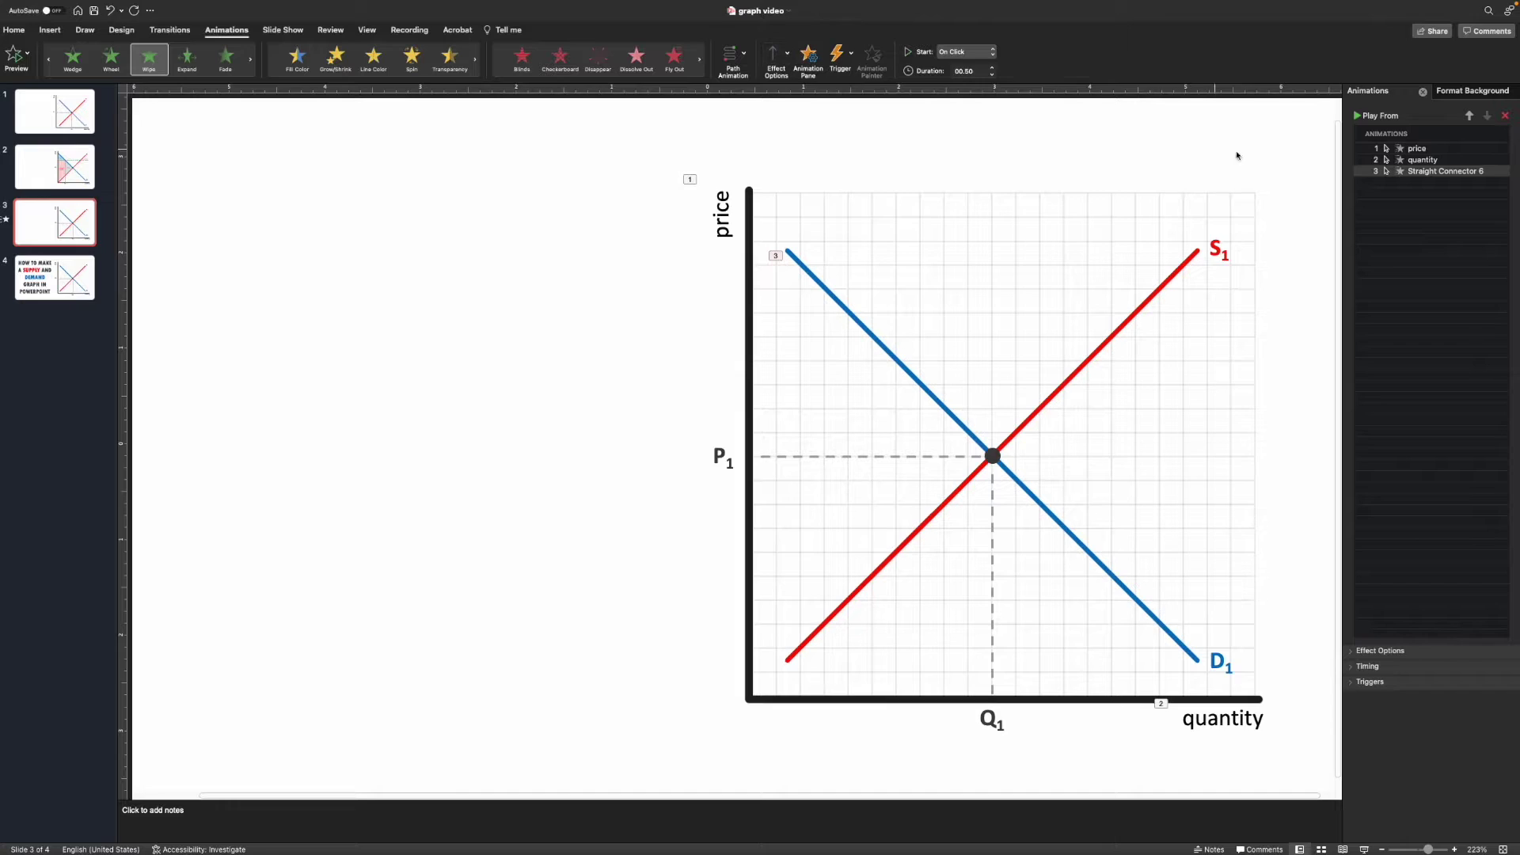
{"action": "left_click", "coordinate": [1422, 174]}
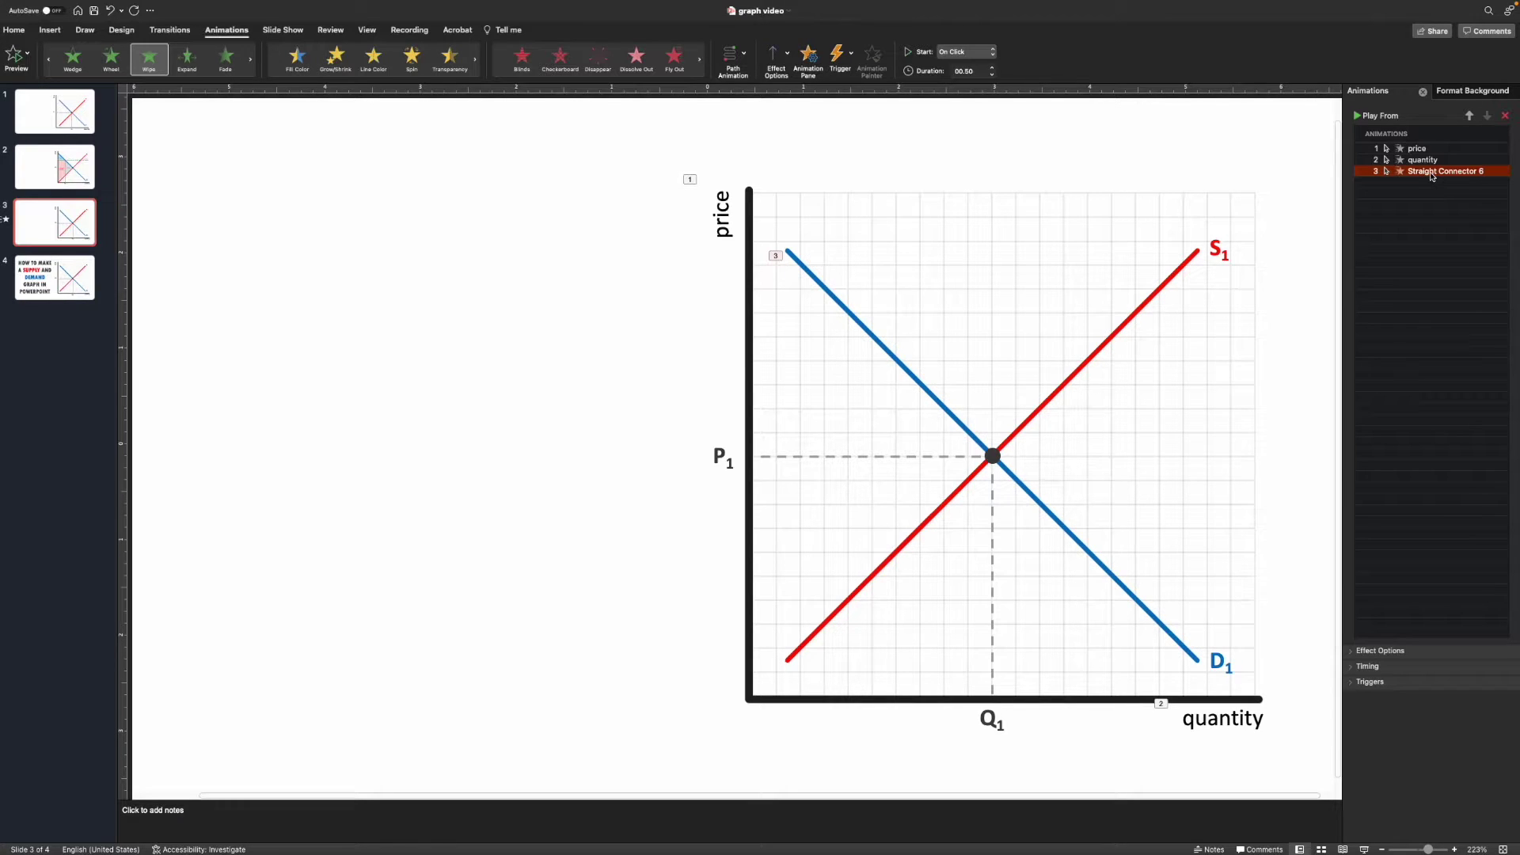
{"action": "left_click", "coordinate": [825, 303]}
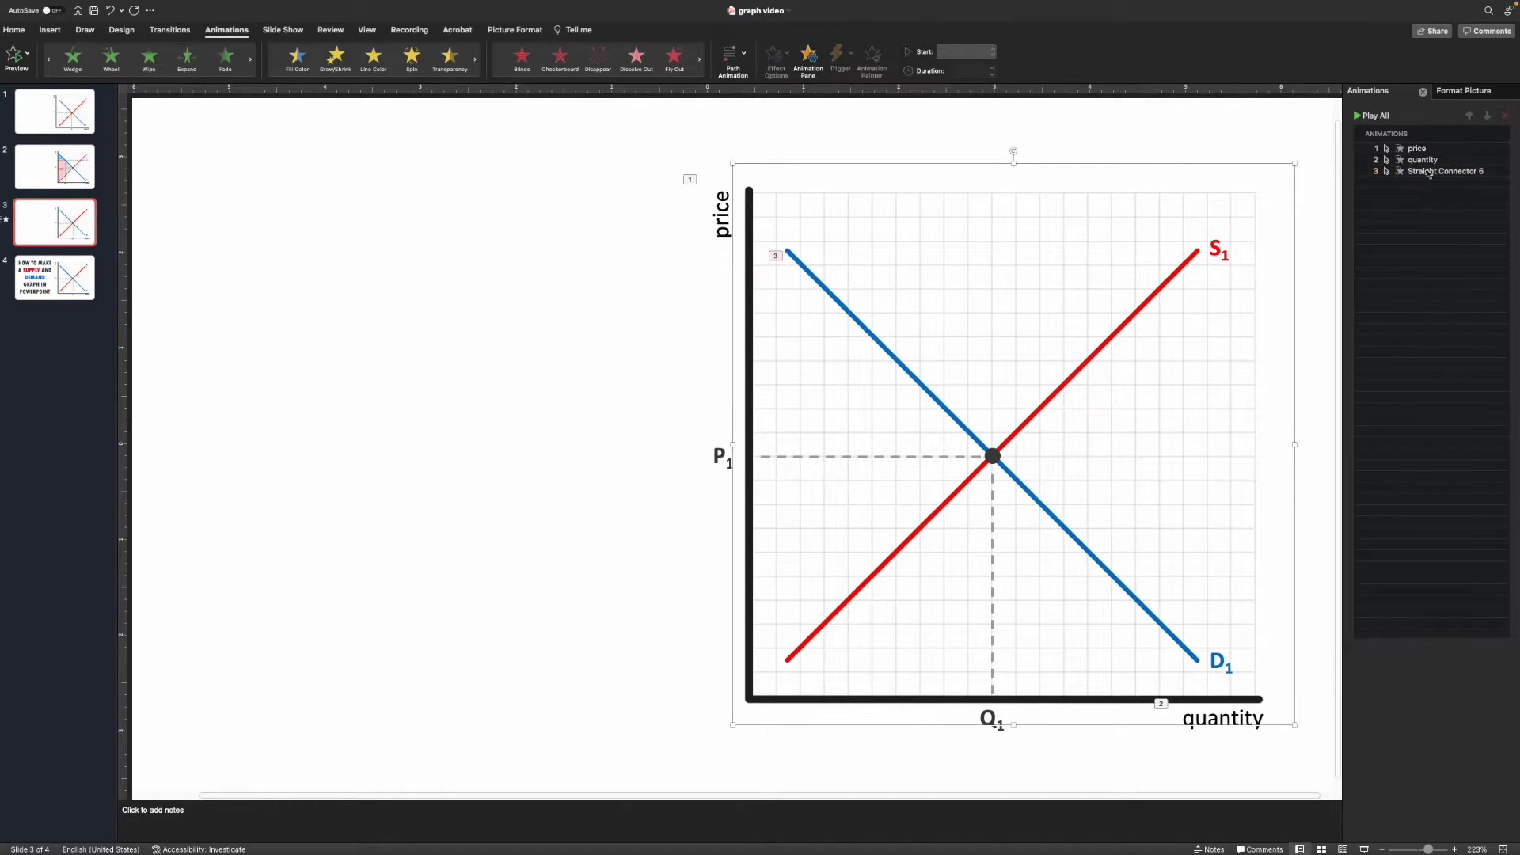
{"action": "left_click", "coordinate": [1469, 172]}
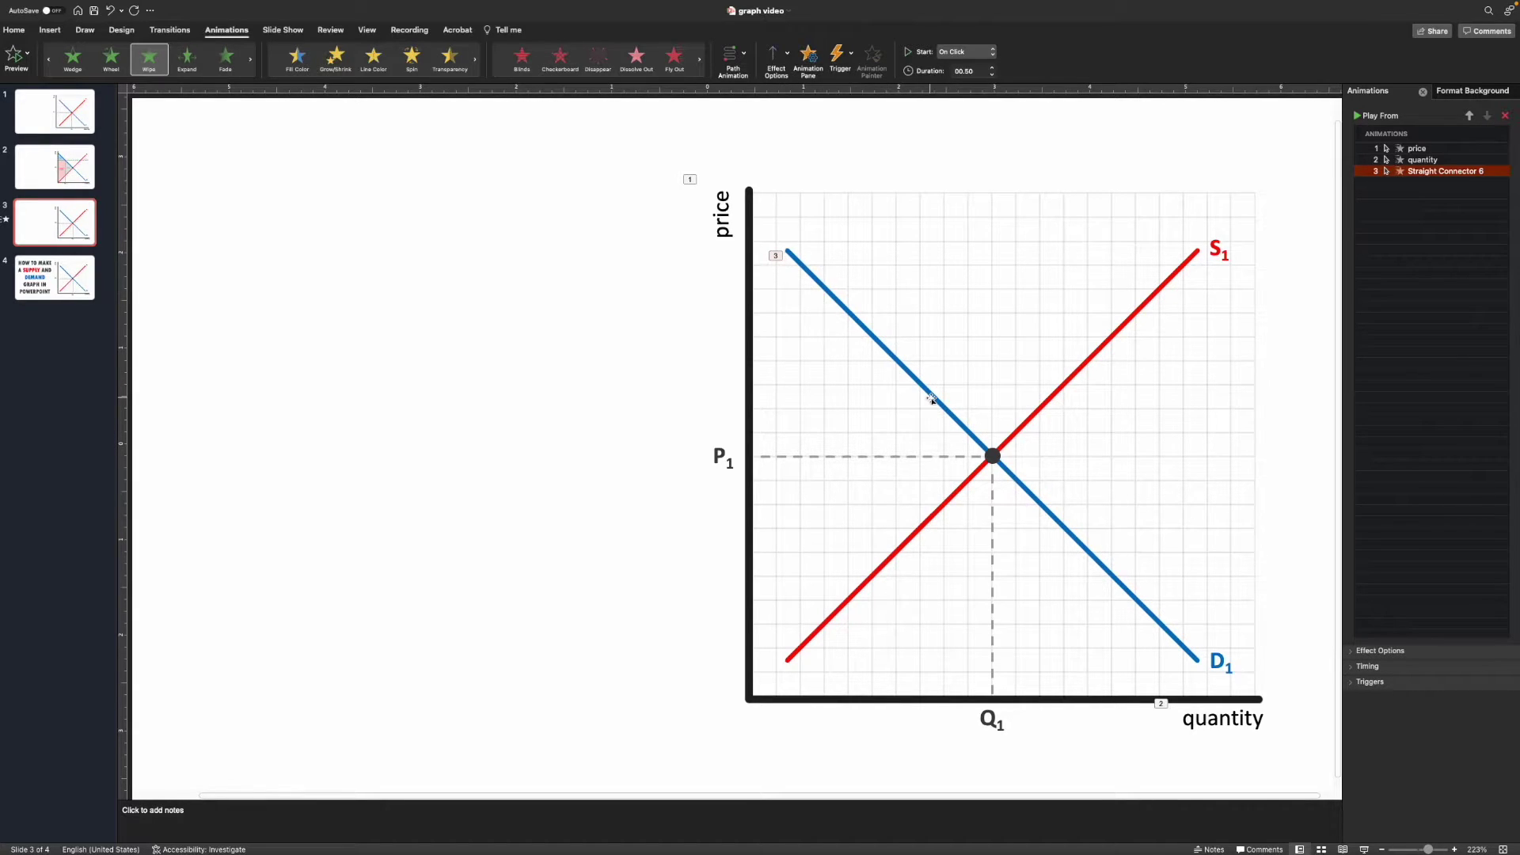
{"action": "left_click", "coordinate": [786, 57]}
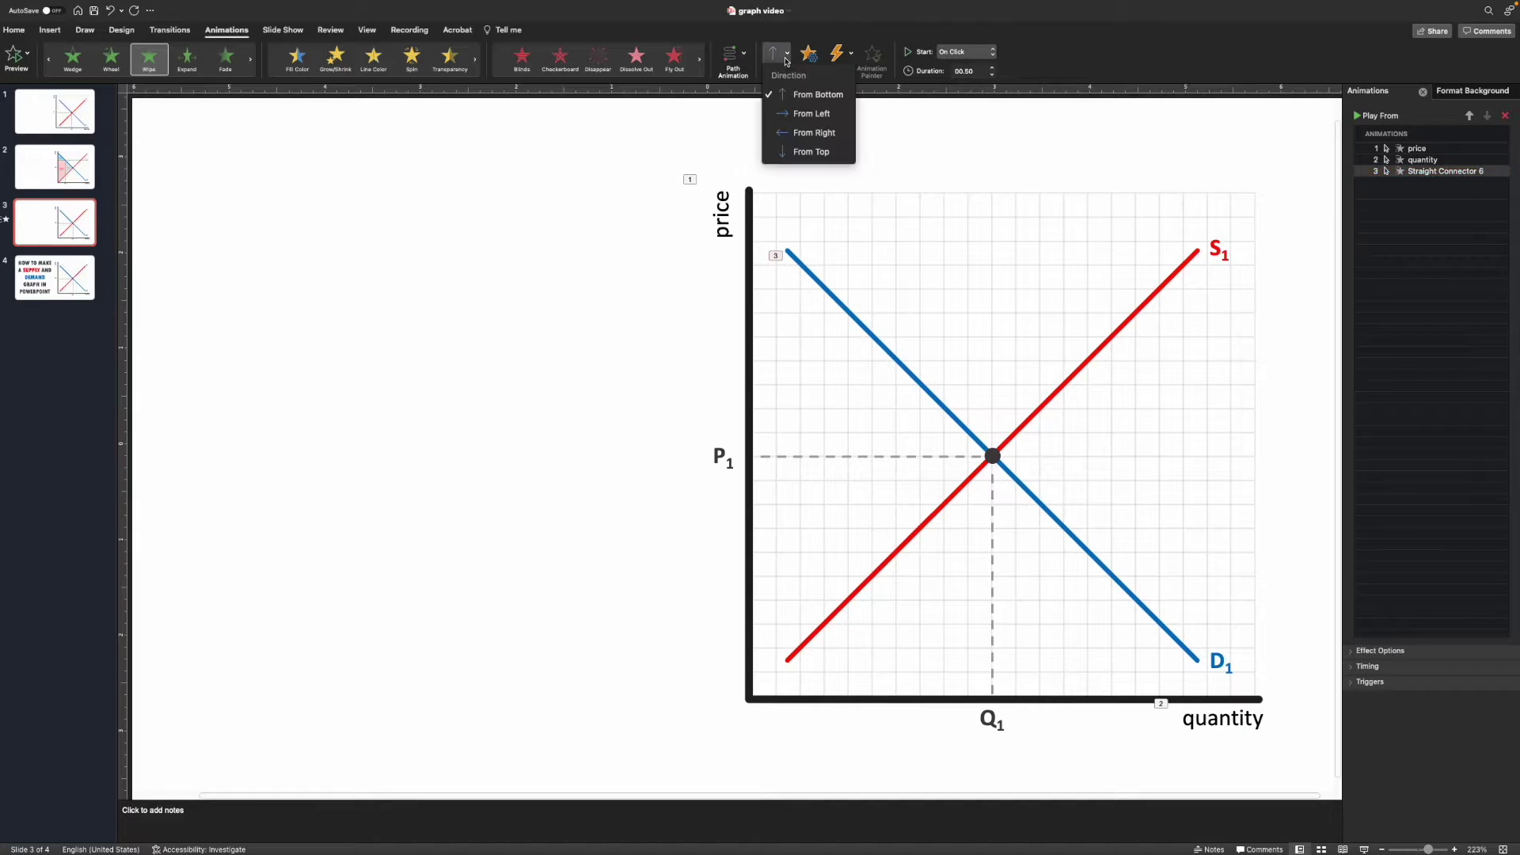
{"action": "left_click", "coordinate": [823, 115]}
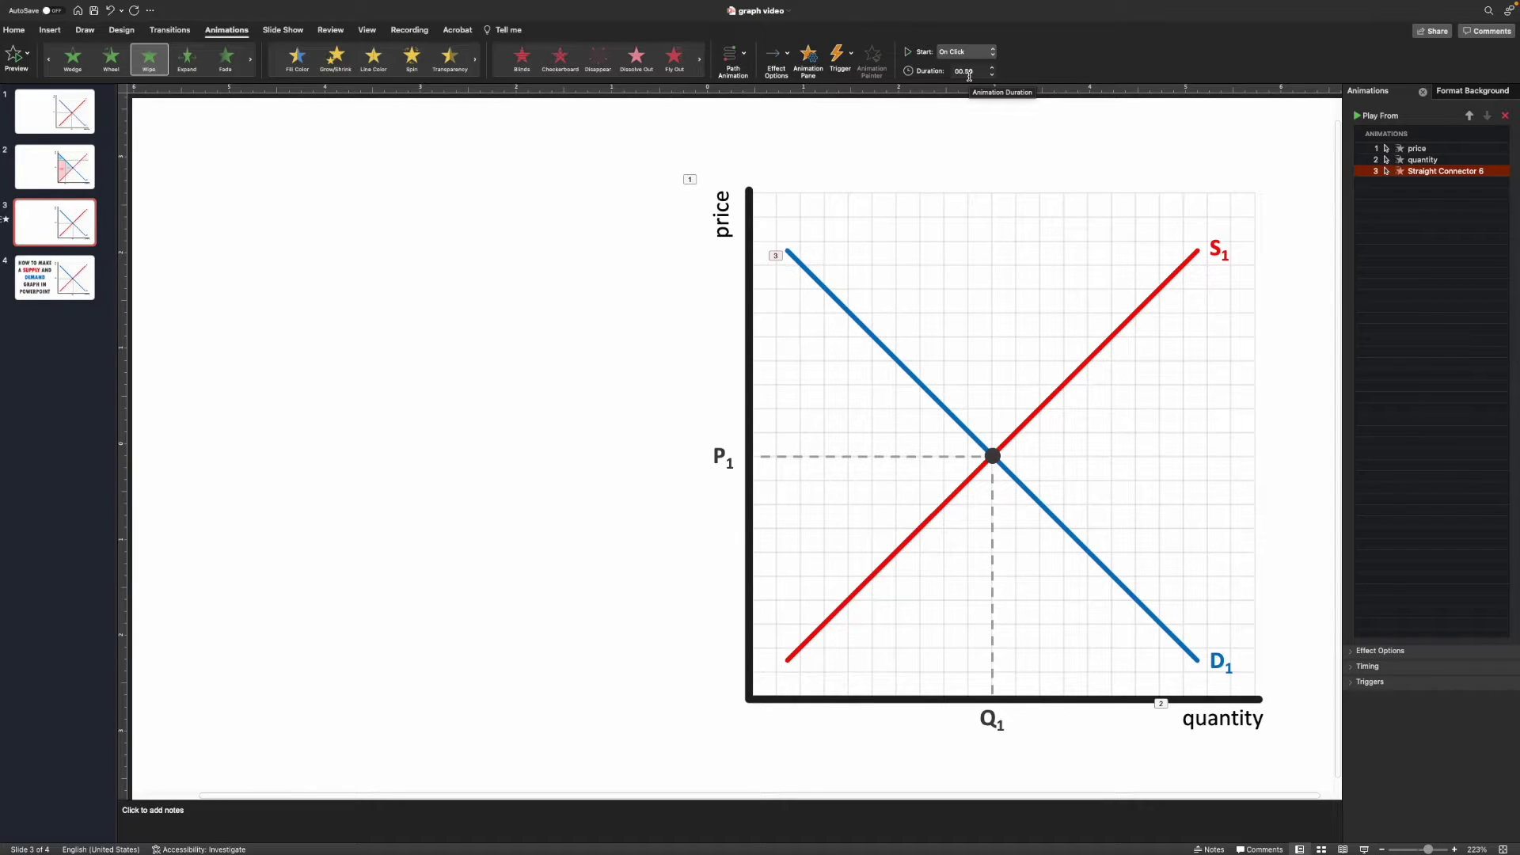
Step: Set the duration of the blue demand line's Wipe animation to 1.25 seconds
{"action": "left_click", "coordinate": [991, 69]}
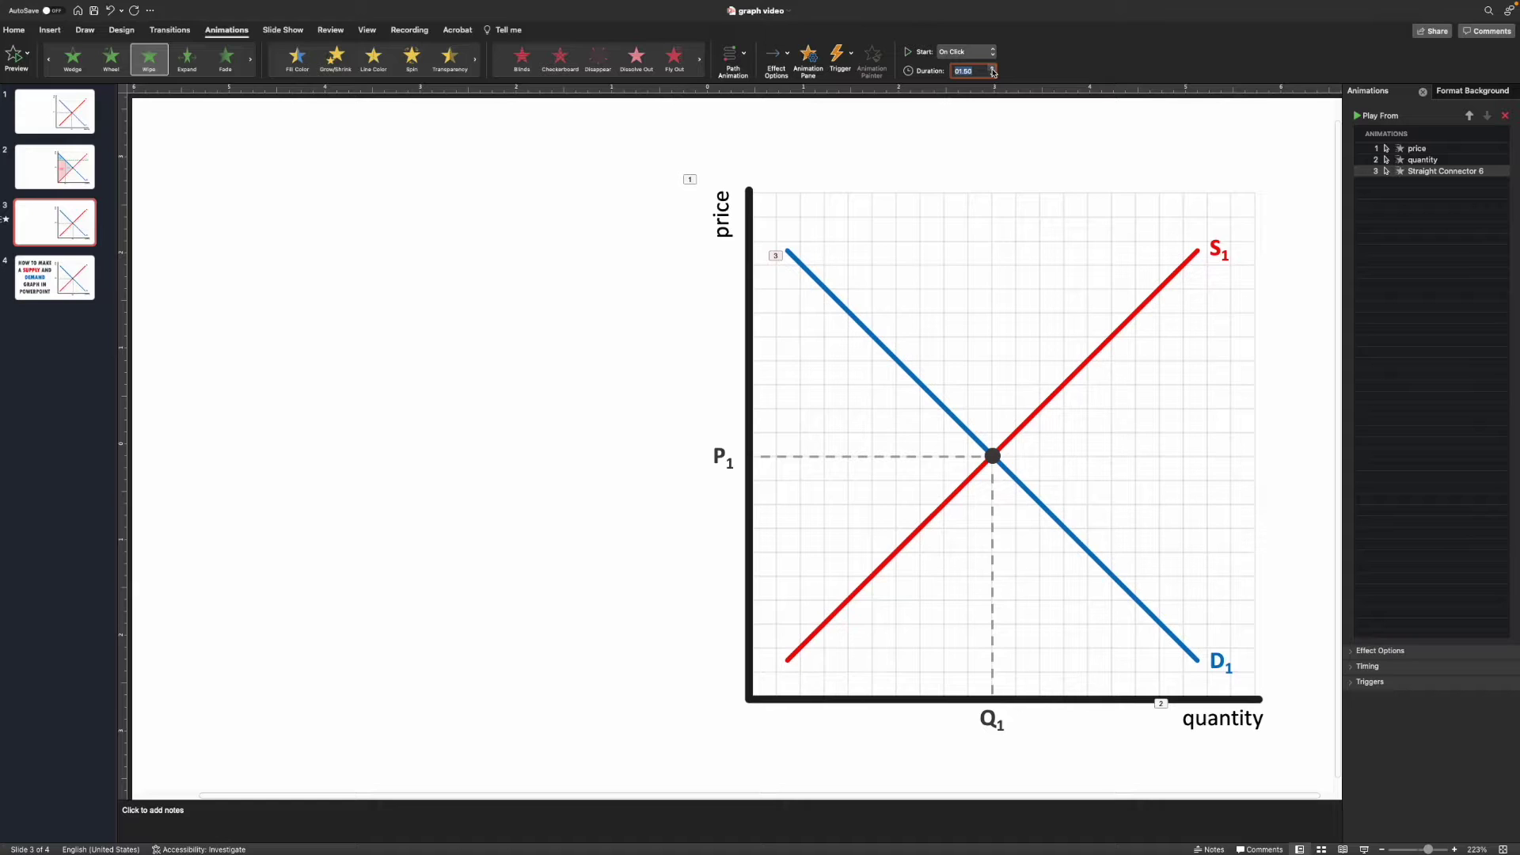
{"action": "left_click", "coordinate": [994, 76]}
{"action": "left_click", "coordinate": [964, 122]}
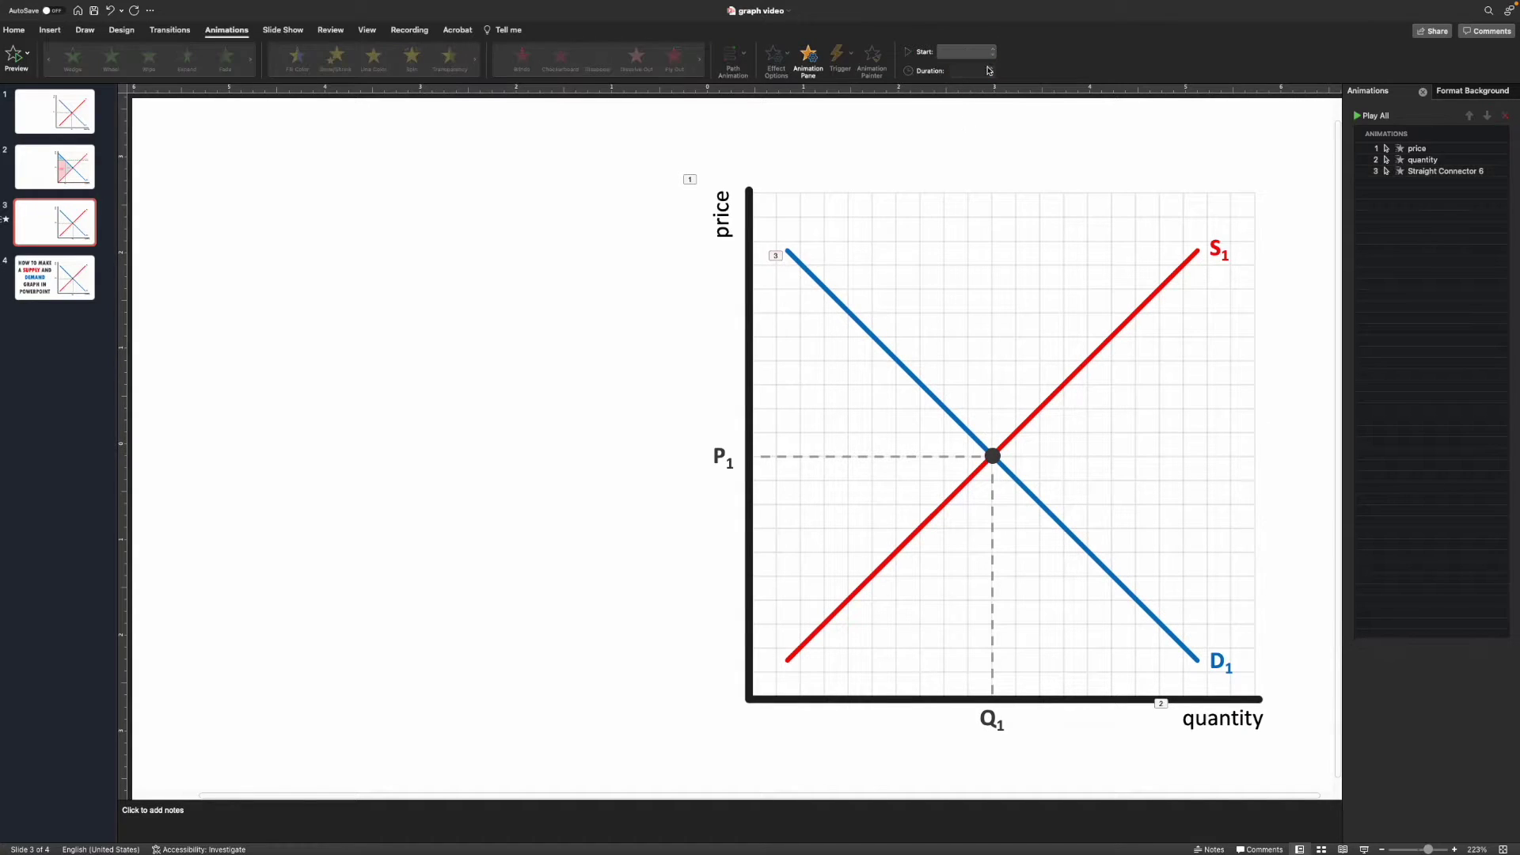
Step: Add a Fade entrance animation to the D1 label
{"action": "left_click", "coordinate": [1229, 666]}
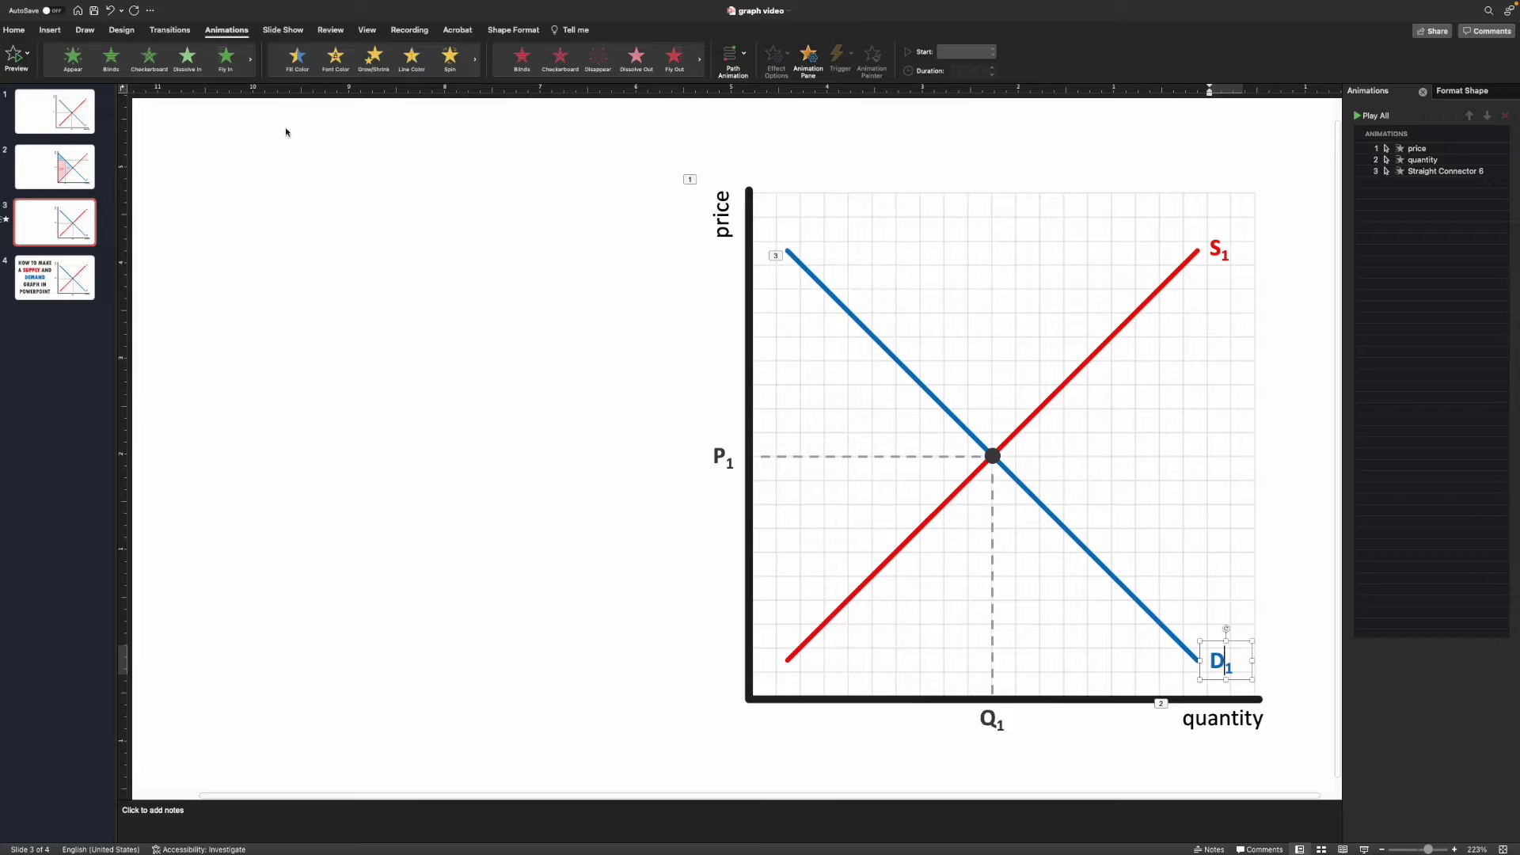
{"action": "left_click", "coordinate": [250, 68]}
{"action": "left_click", "coordinate": [250, 70]}
{"action": "left_click", "coordinate": [226, 58]}
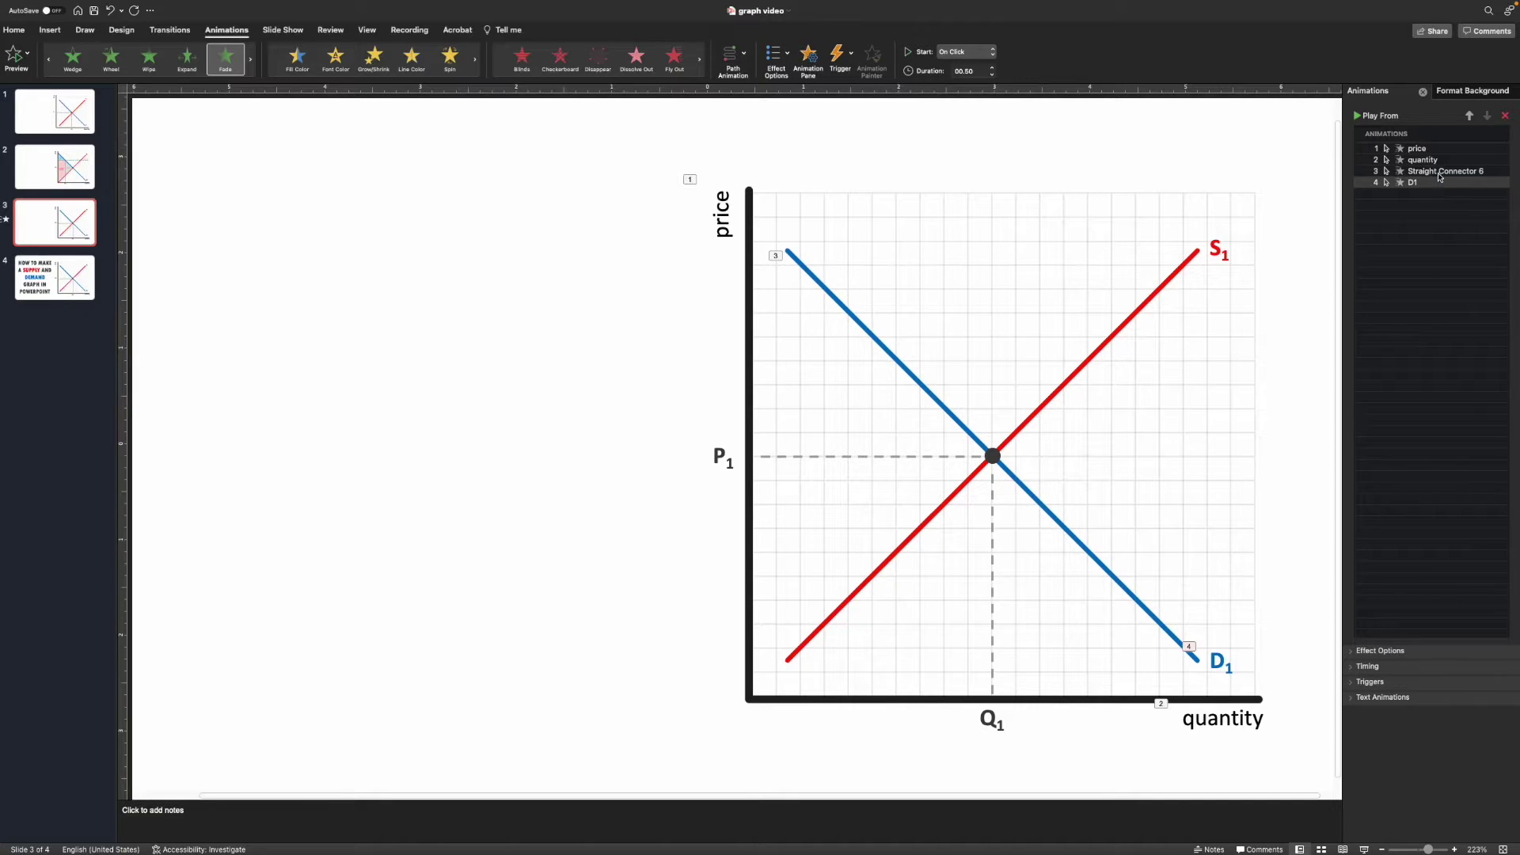
Step: Set the D1 label's Fade animation to start After Previous, following the demand line's Wipe
{"action": "left_click", "coordinate": [1439, 173]}
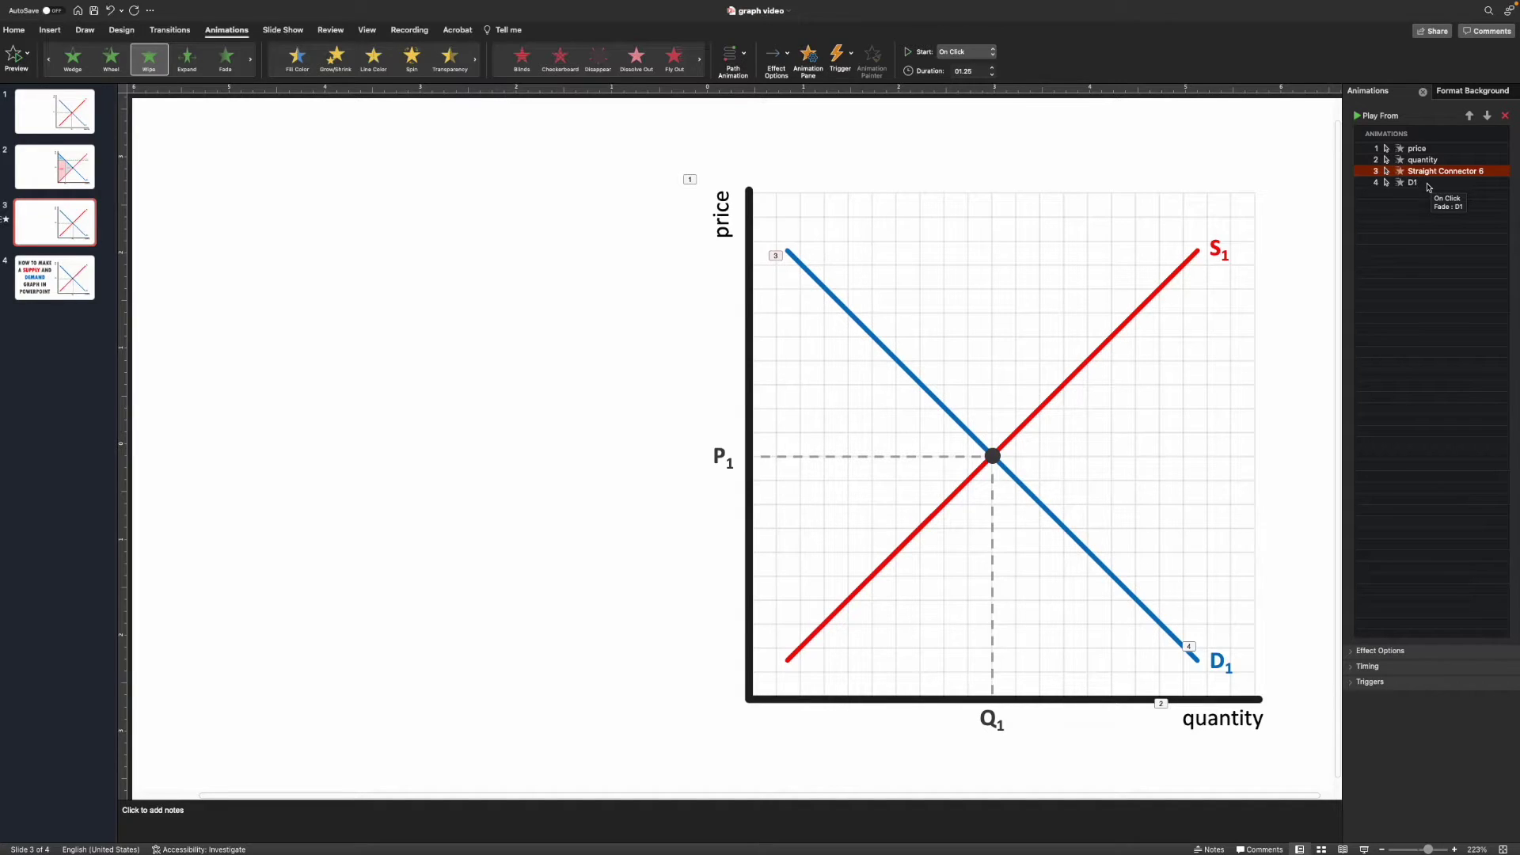
{"action": "left_click", "coordinate": [1421, 183]}
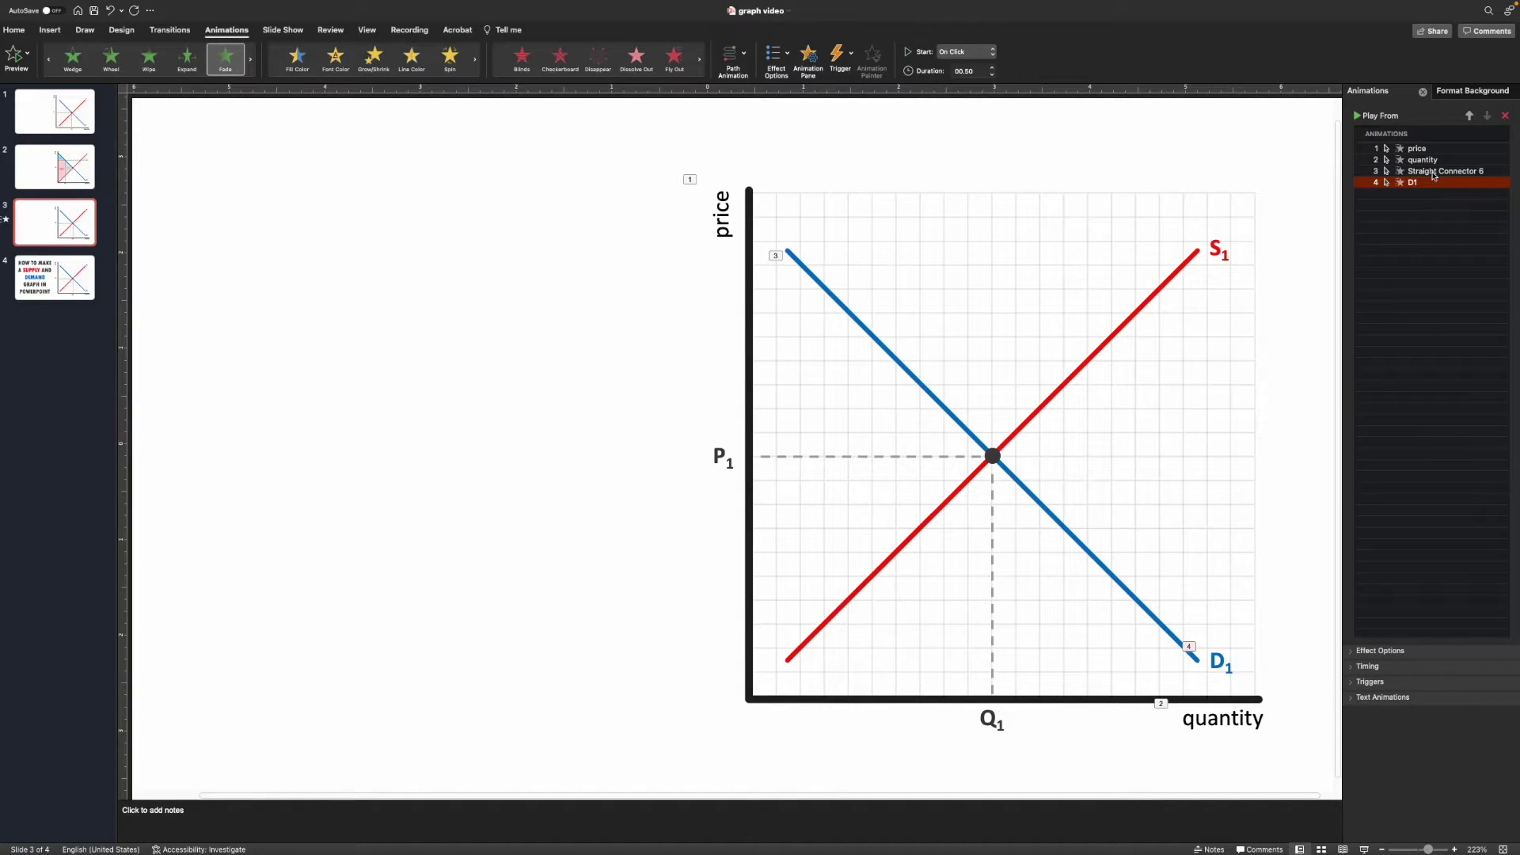
{"action": "left_click", "coordinate": [1431, 173]}
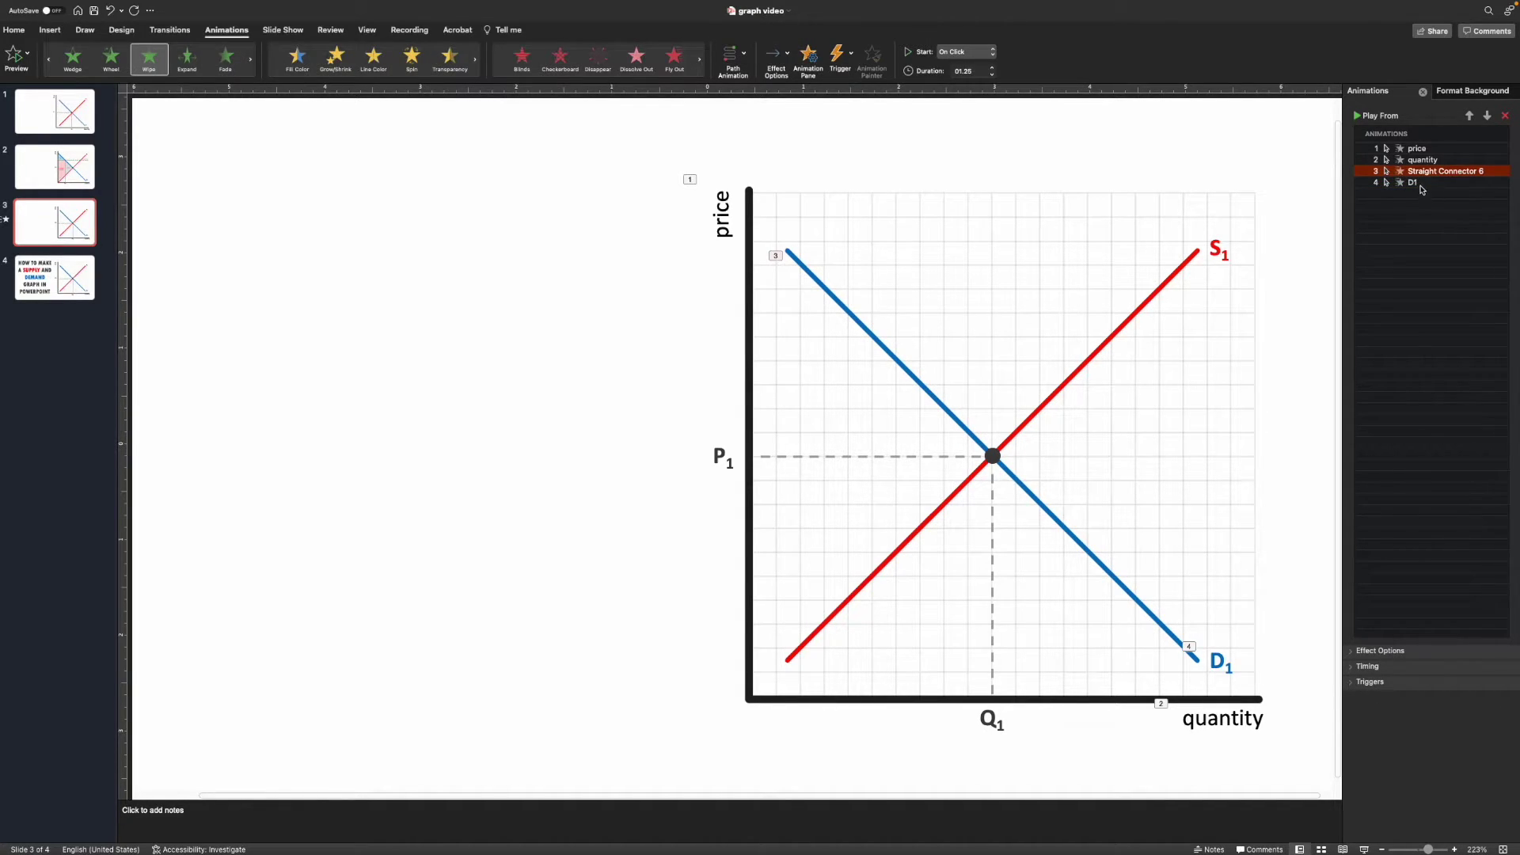
{"action": "left_click", "coordinate": [1423, 183]}
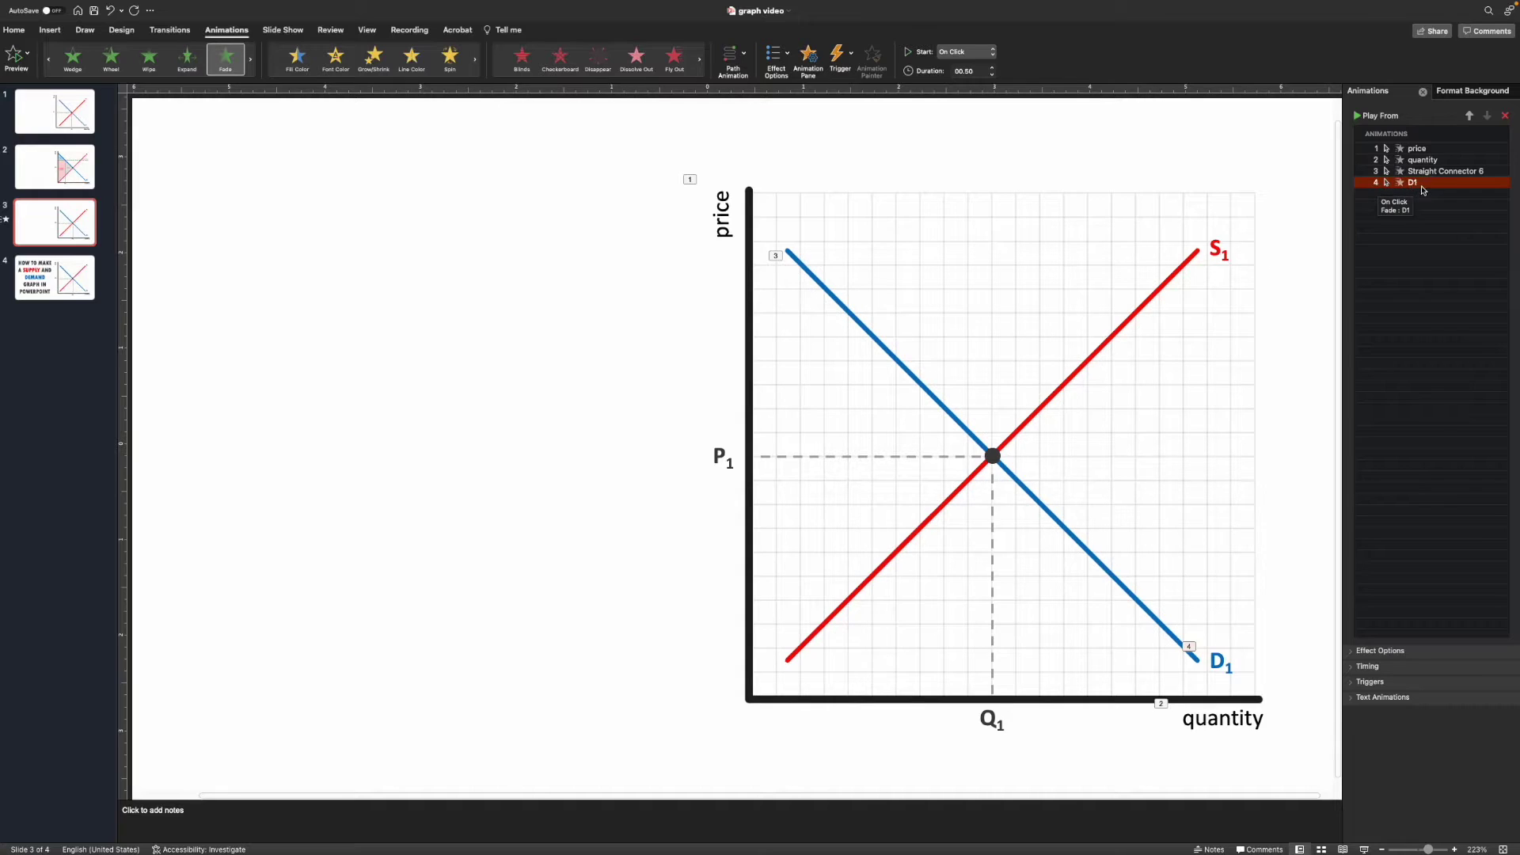
{"action": "left_click", "coordinate": [990, 57]}
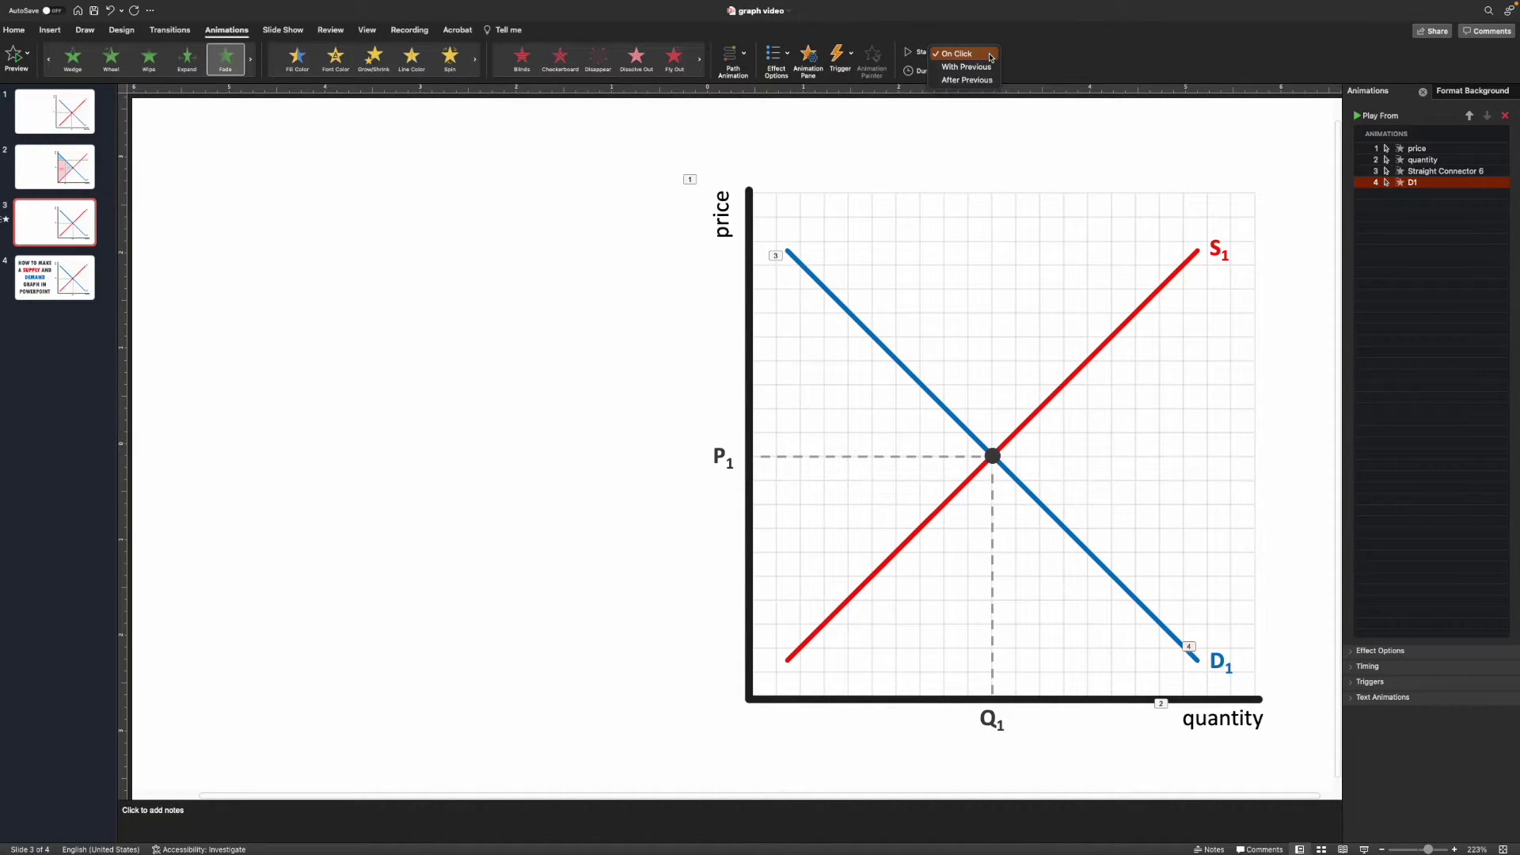
{"action": "left_click", "coordinate": [980, 80]}
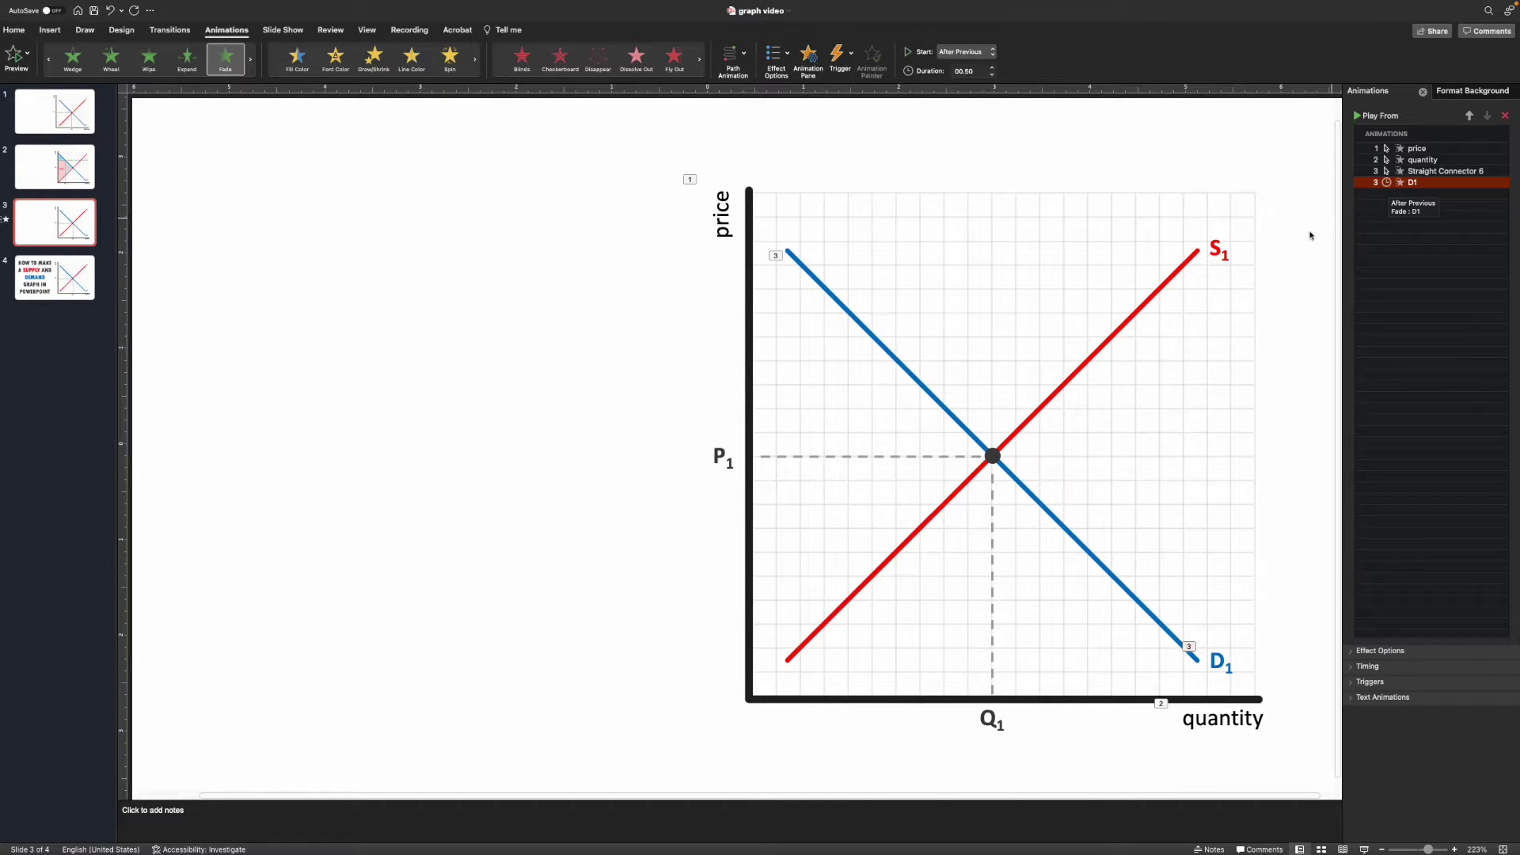
Step: Add a Wipe entrance animation to the red supply line, with direction From Left and a duration of 1.25 seconds
{"action": "left_click", "coordinate": [1132, 355]}
{"action": "left_click", "coordinate": [1108, 339]}
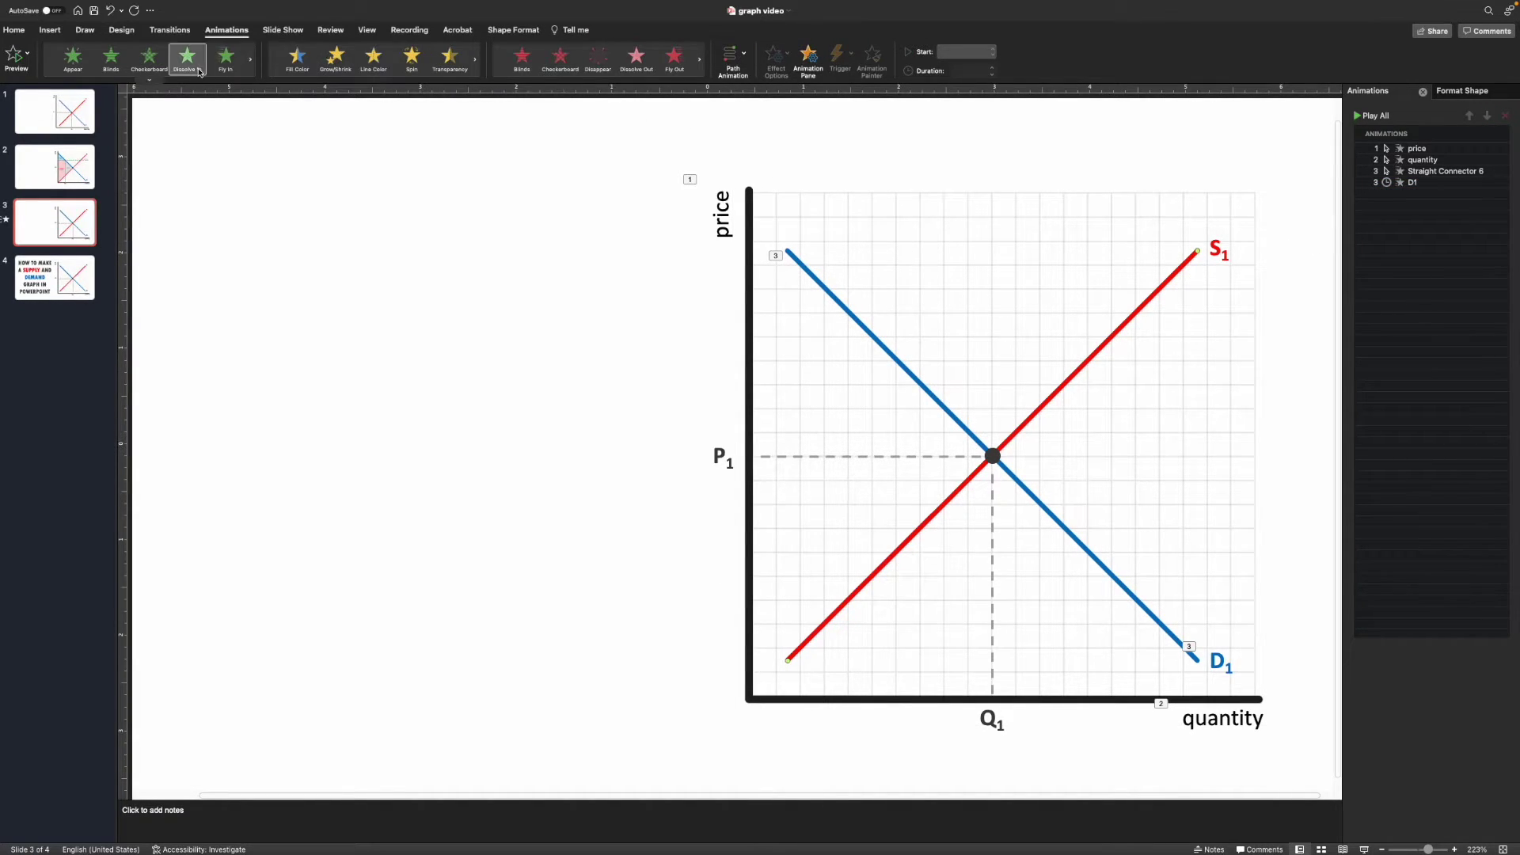
{"action": "left_click", "coordinate": [148, 79]}
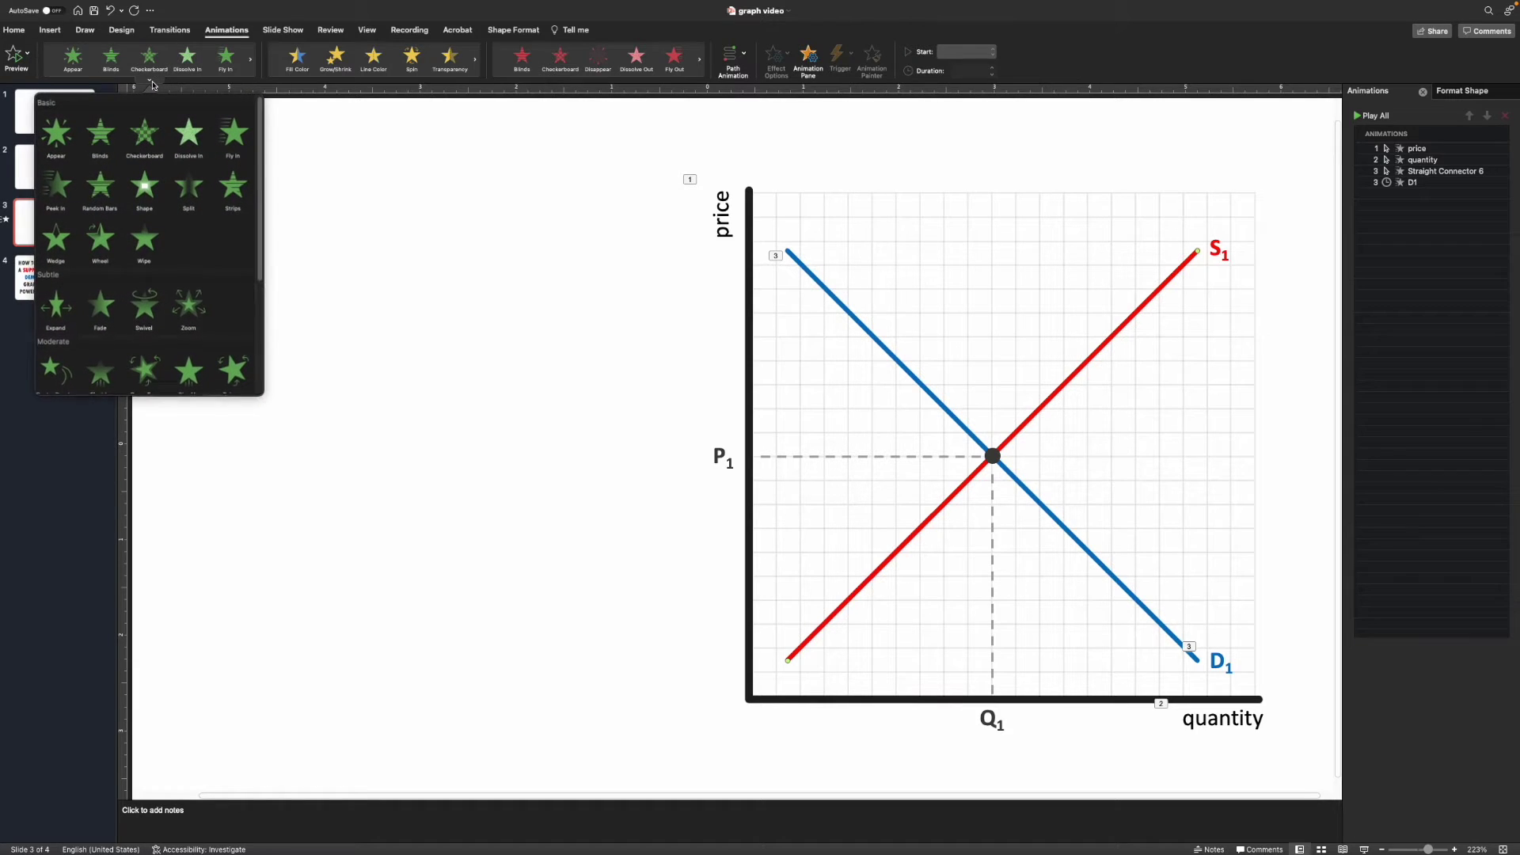
{"action": "left_click", "coordinate": [147, 248]}
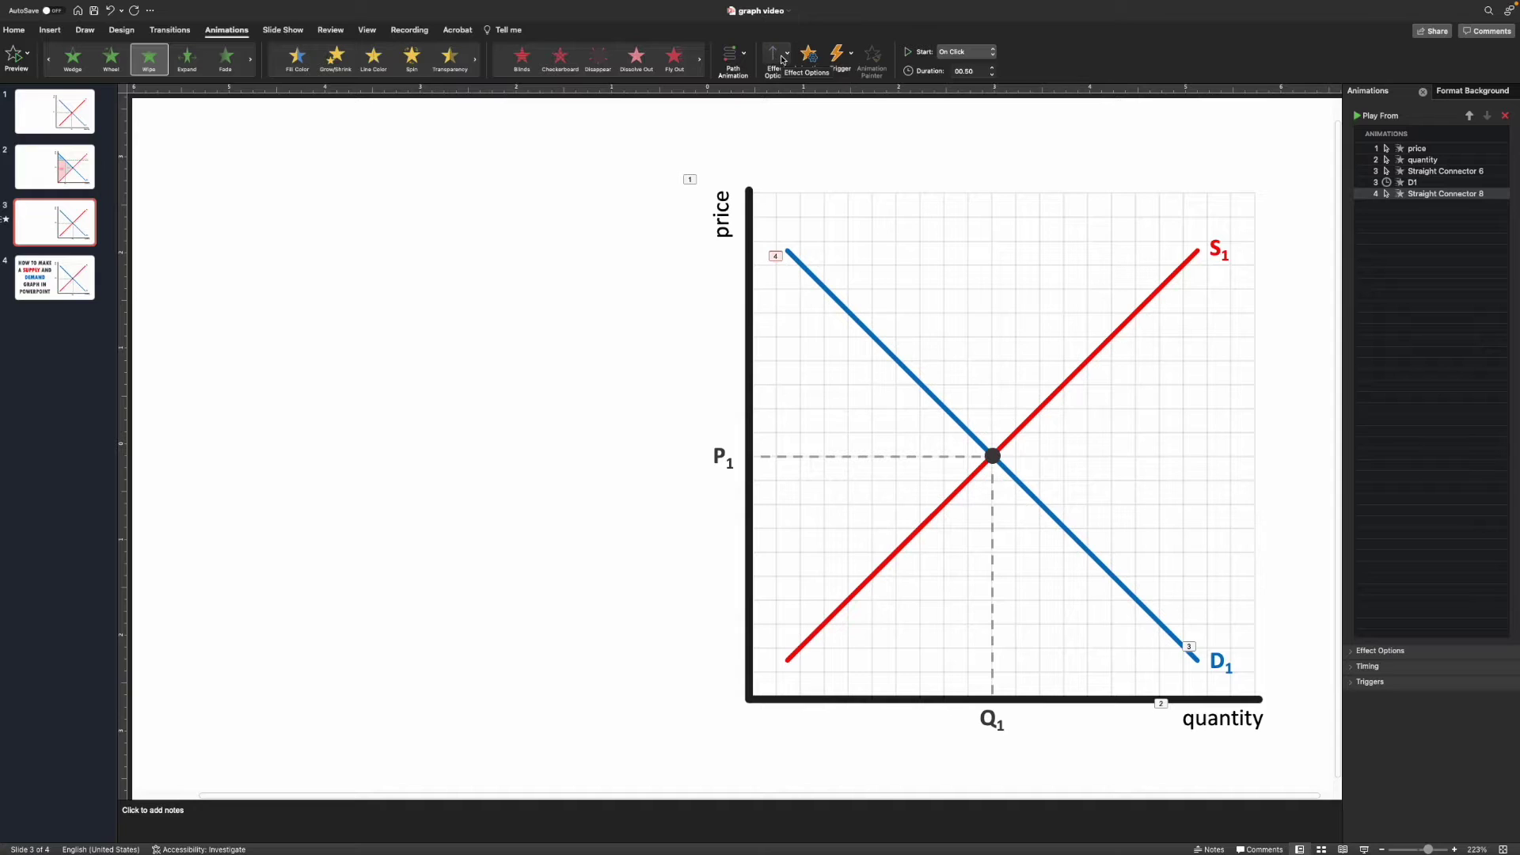
{"action": "left_click", "coordinate": [781, 59]}
{"action": "left_click", "coordinate": [807, 112]}
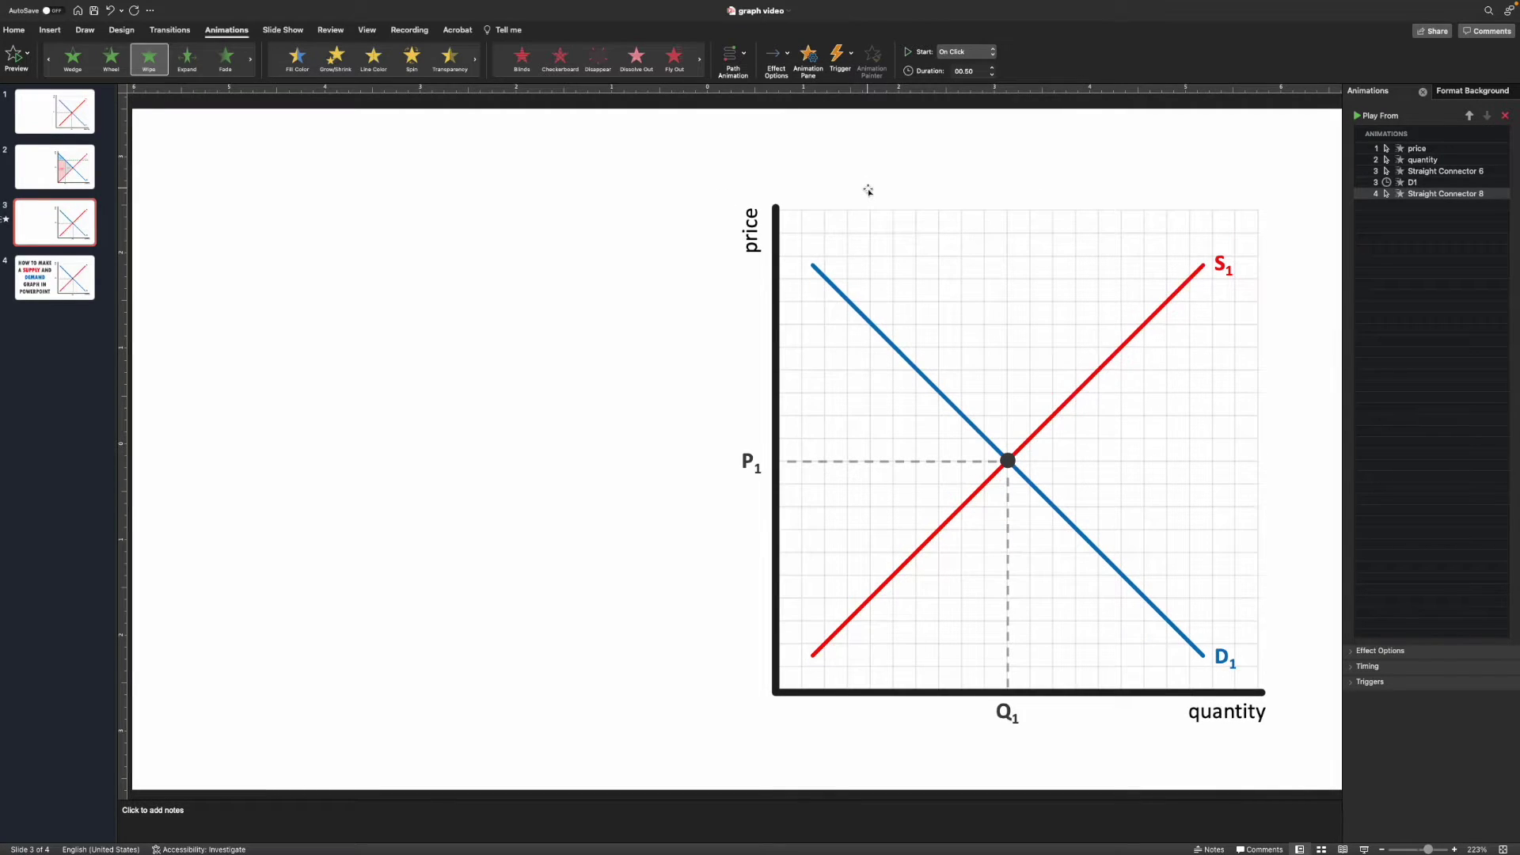
{"action": "left_click", "coordinate": [992, 69]}
{"action": "left_click", "coordinate": [992, 68]}
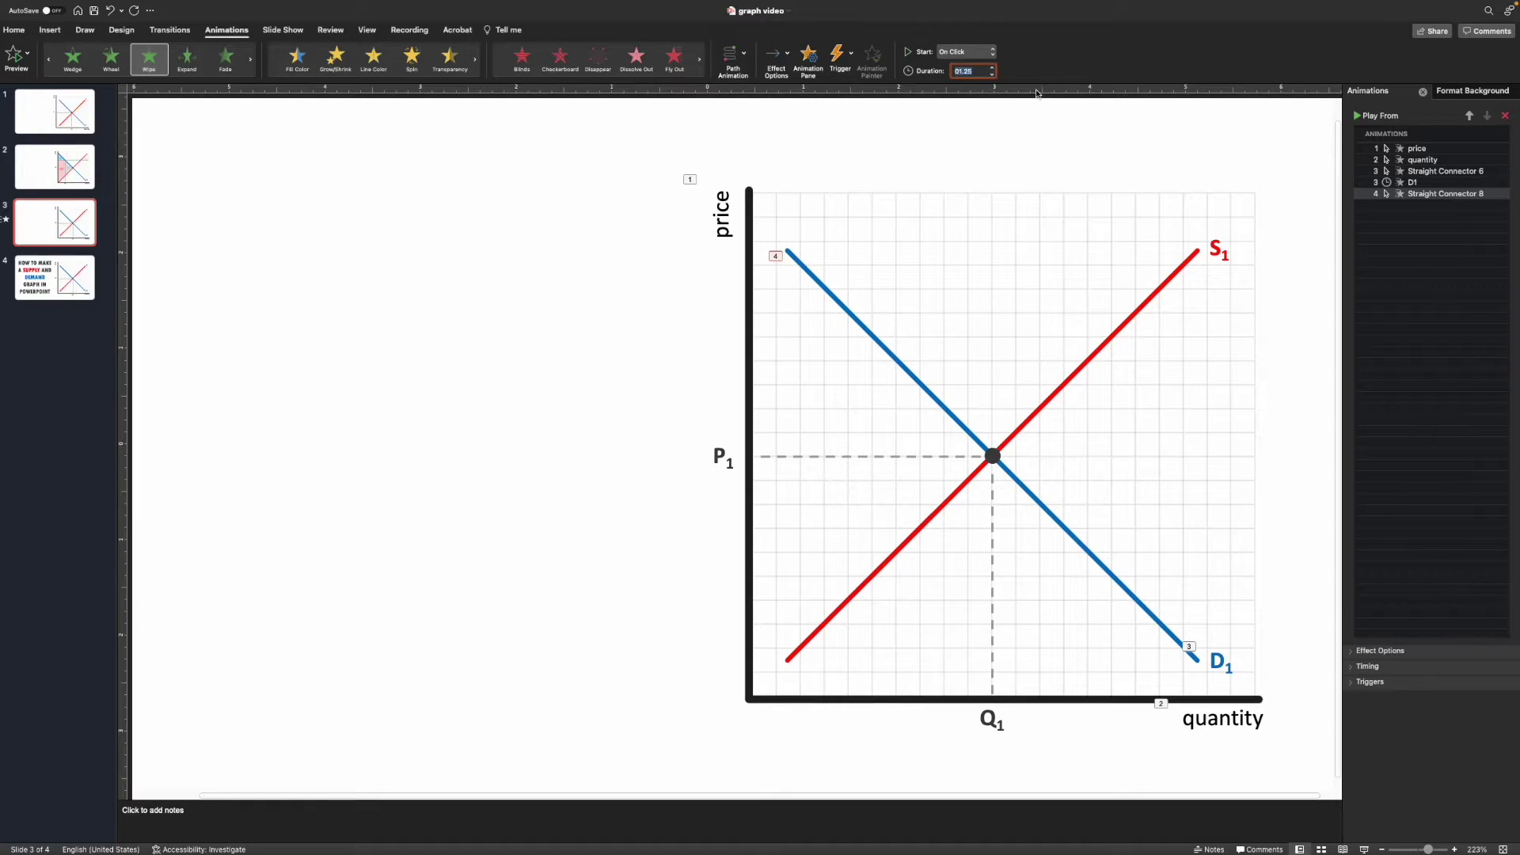
Step: Add a Fade entrance animation to the S1 label and set it to start After Previous
{"action": "left_click", "coordinate": [1216, 252]}
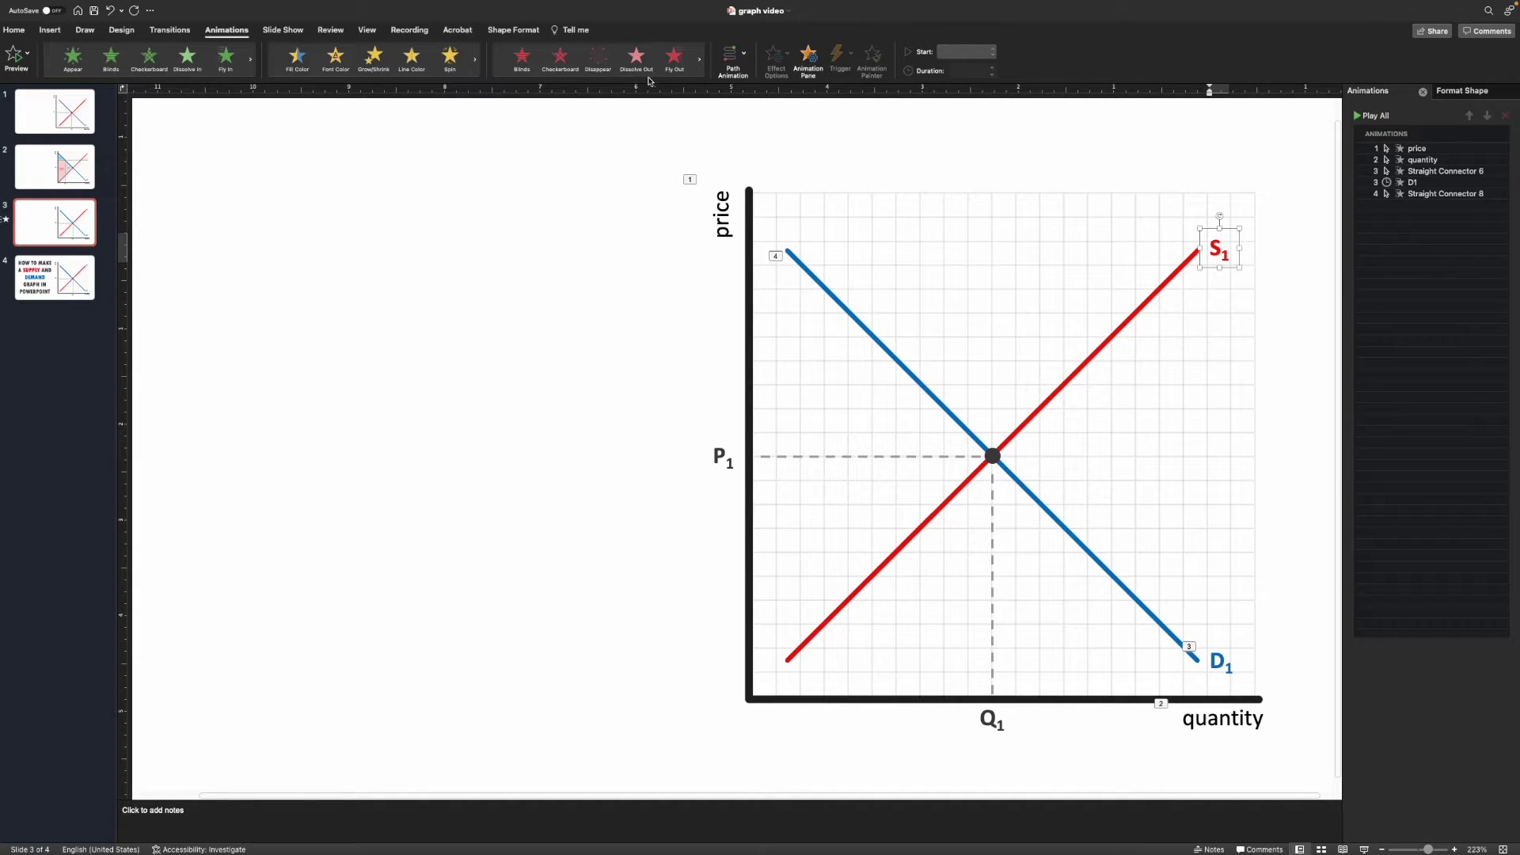
{"action": "left_click", "coordinate": [146, 79]}
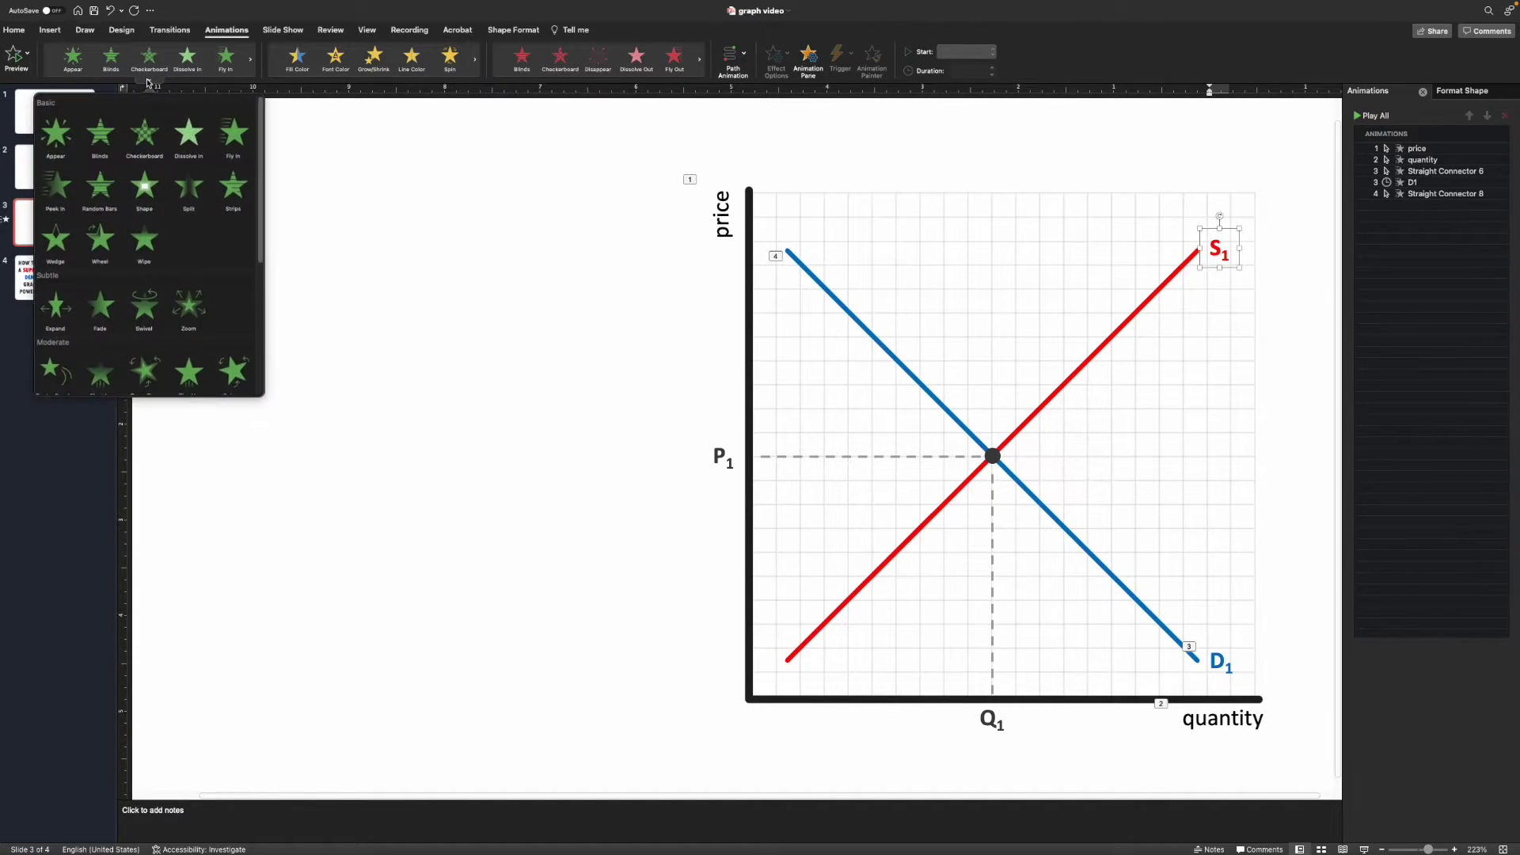
{"action": "left_click", "coordinate": [100, 304]}
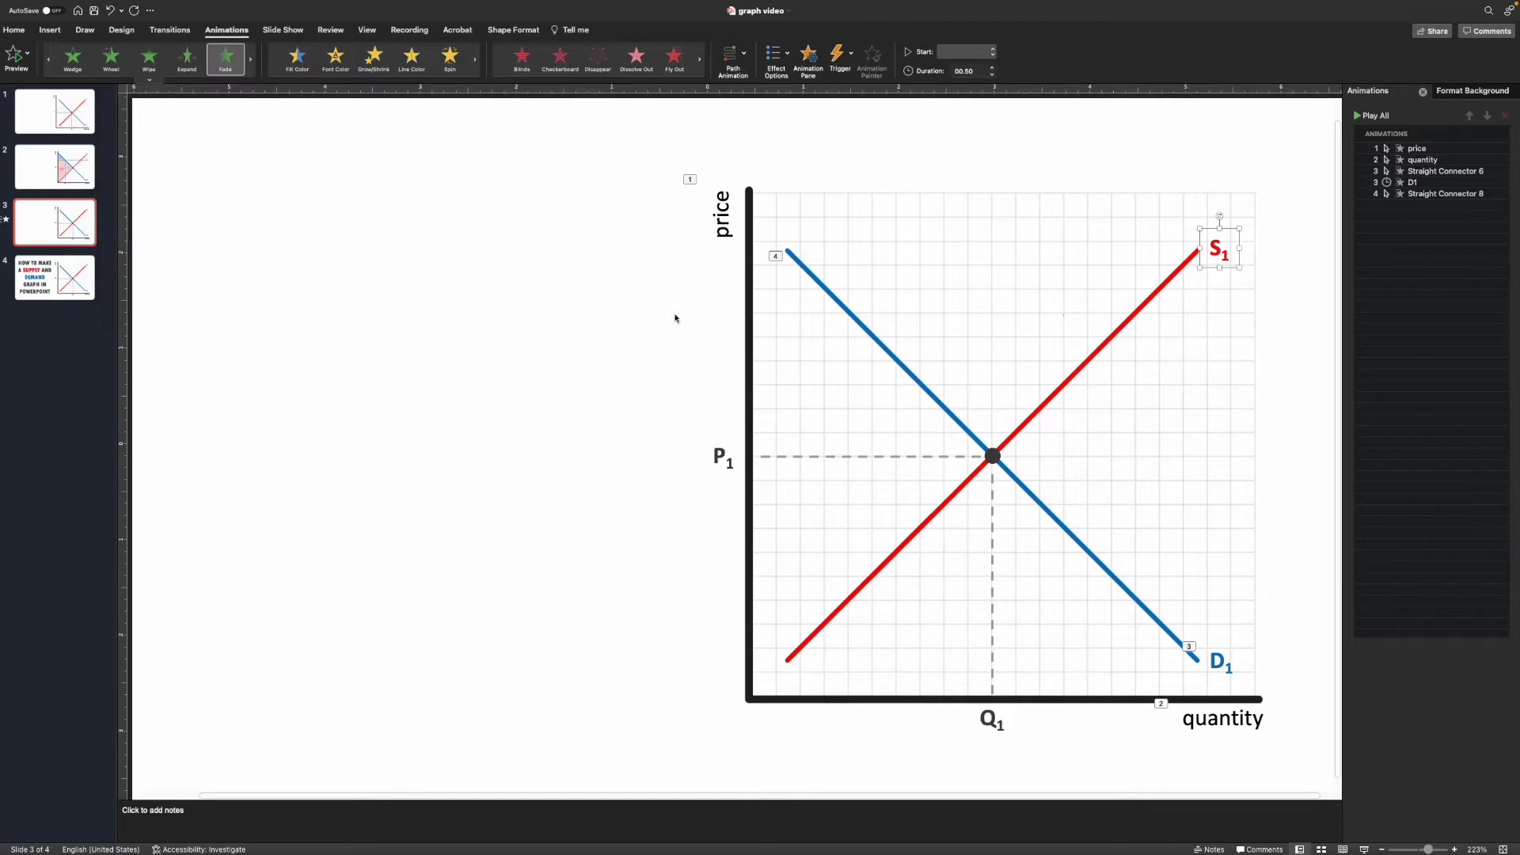
{"action": "left_click", "coordinate": [553, 315]}
{"action": "left_click", "coordinate": [1412, 206]}
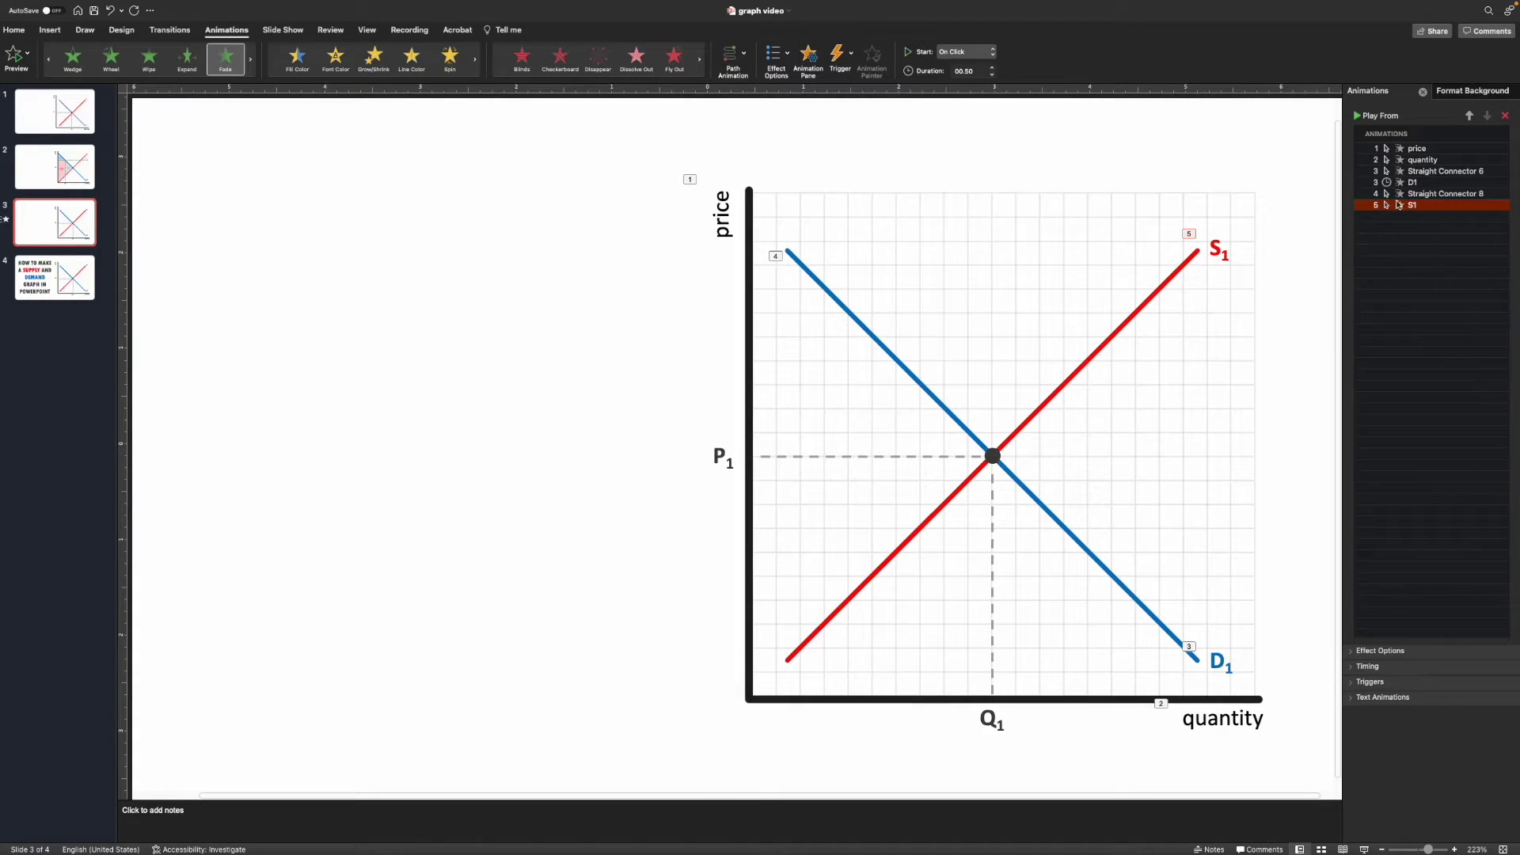
{"action": "left_click", "coordinate": [991, 53]}
{"action": "left_click", "coordinate": [988, 80]}
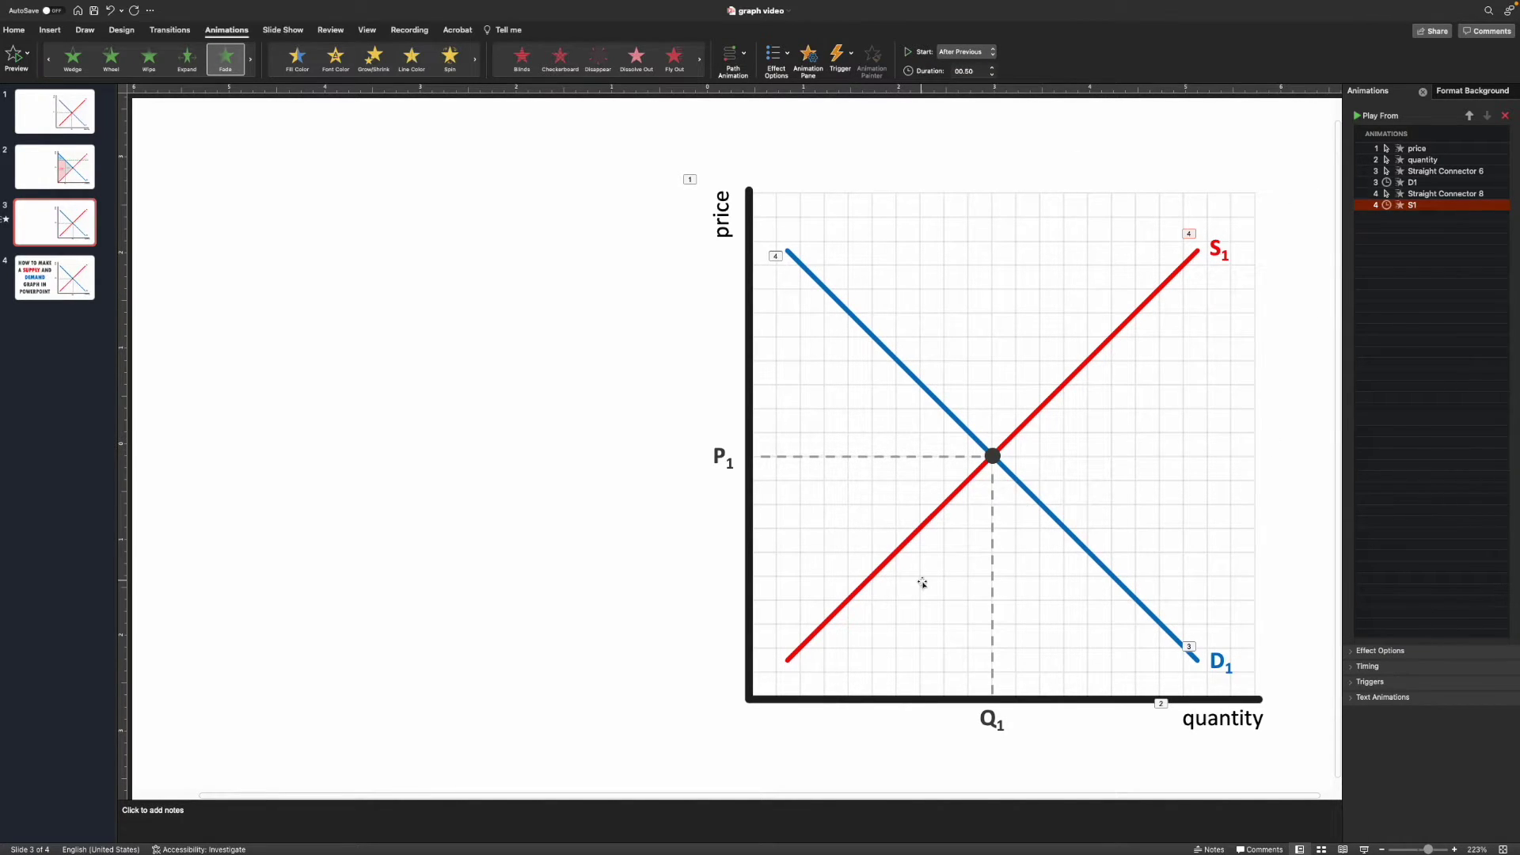